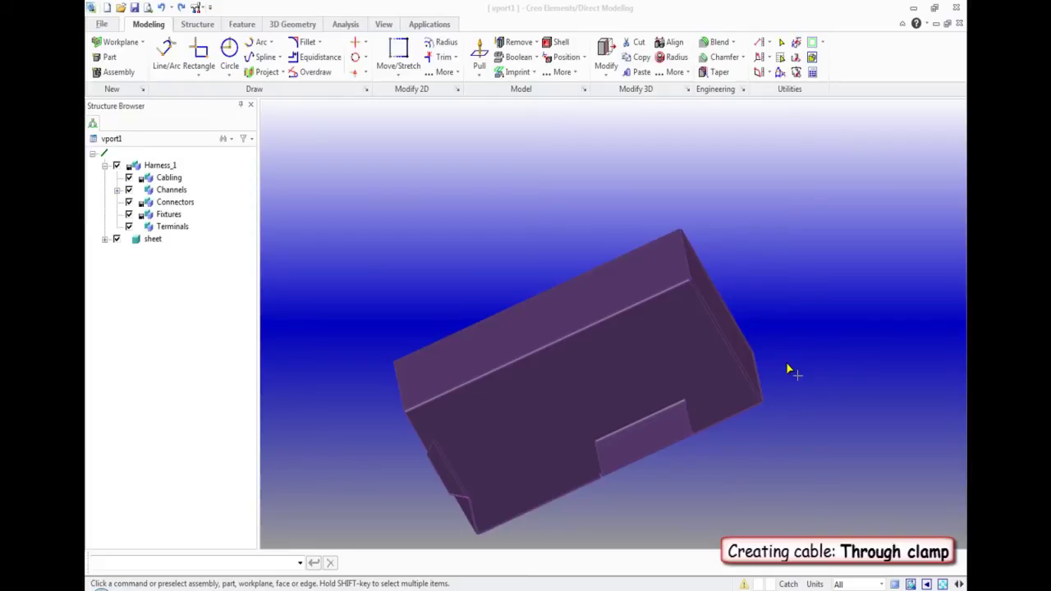
Create workplane w1 on the tray's top face.
left_click(142, 45)
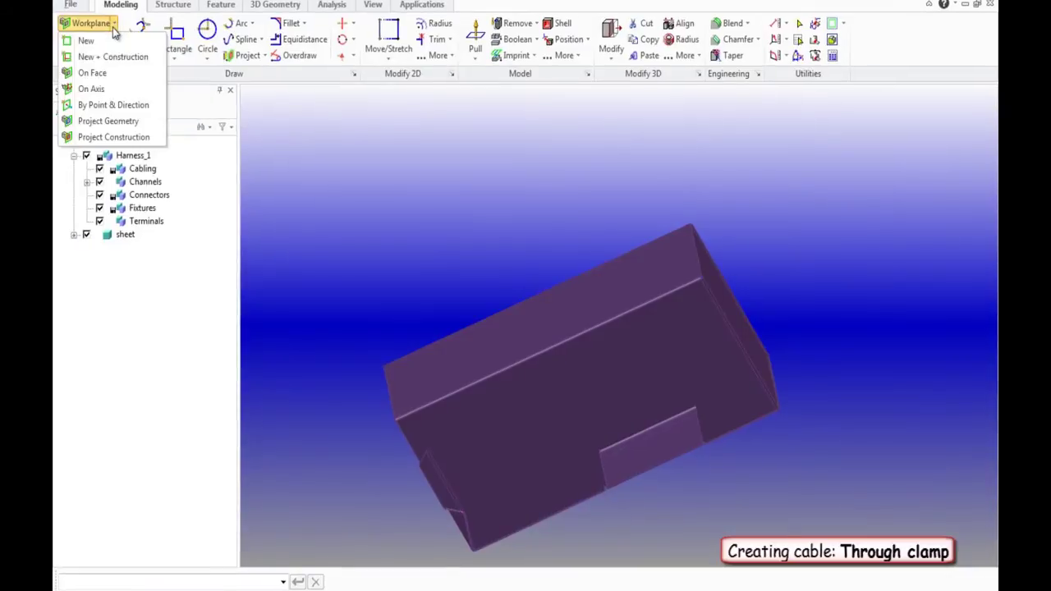
left_click(92, 73)
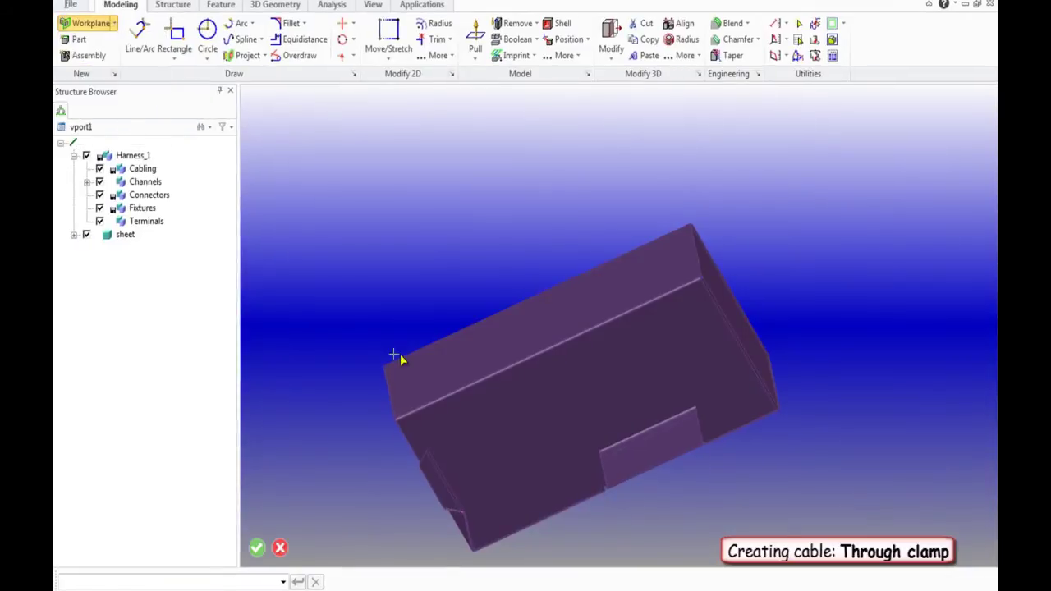
left_click(457, 374)
Draw a two-point construction line along the top face and make Harness_1 the active harness.
left_click(348, 23)
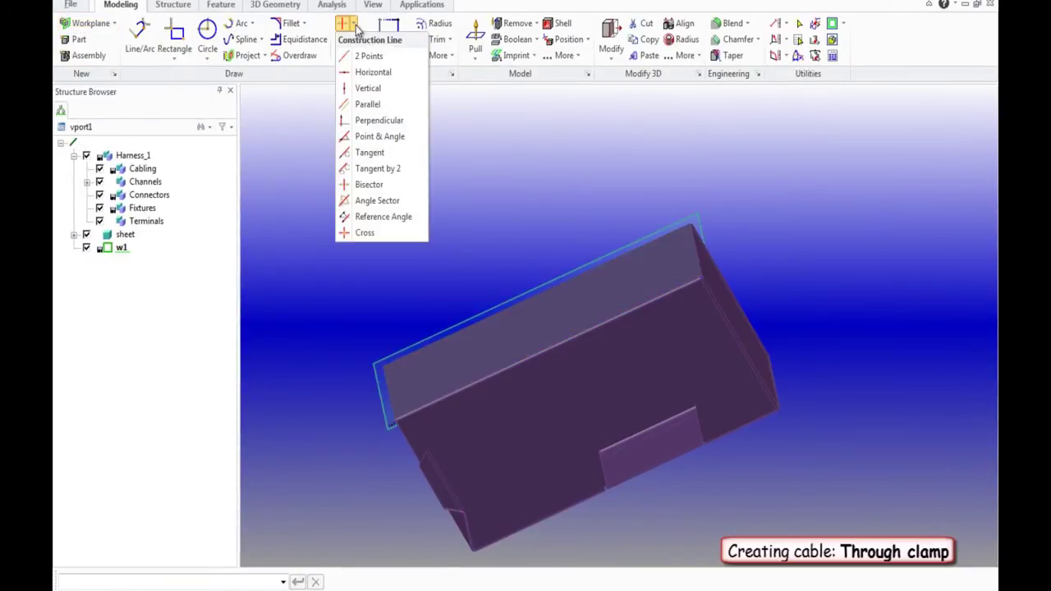
left_click(356, 57)
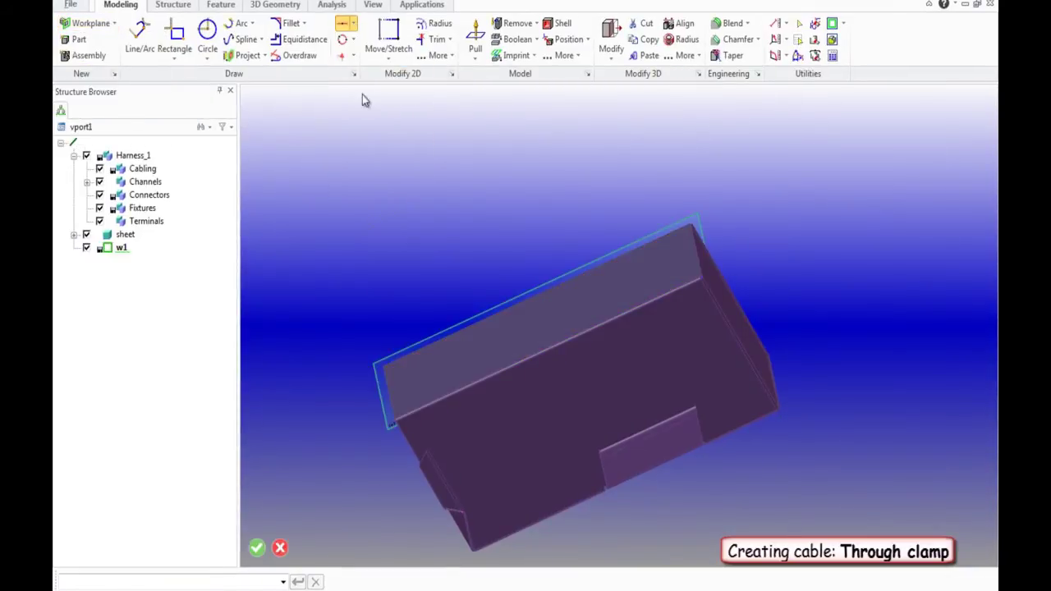
left_click(456, 362)
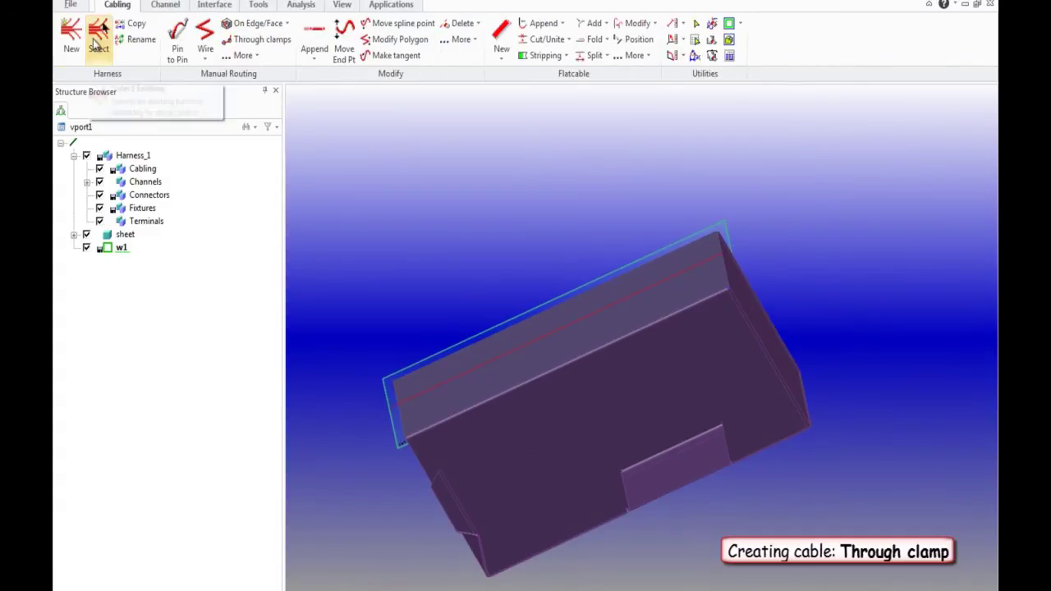
left_click(100, 32)
left_click(320, 118)
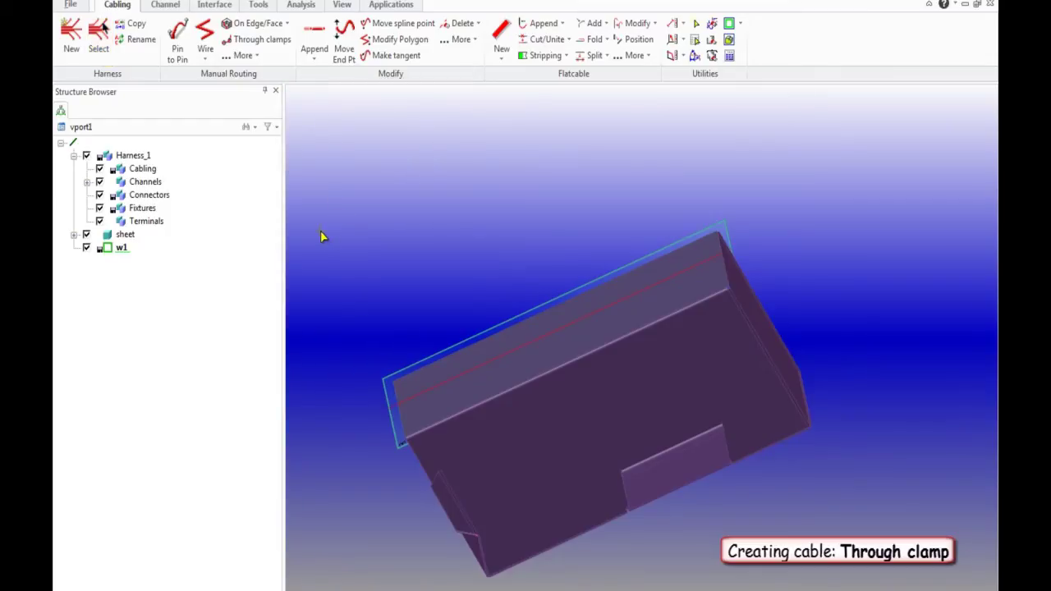
Choose the 190346 clamp from the fixture library.
left_click(215, 5)
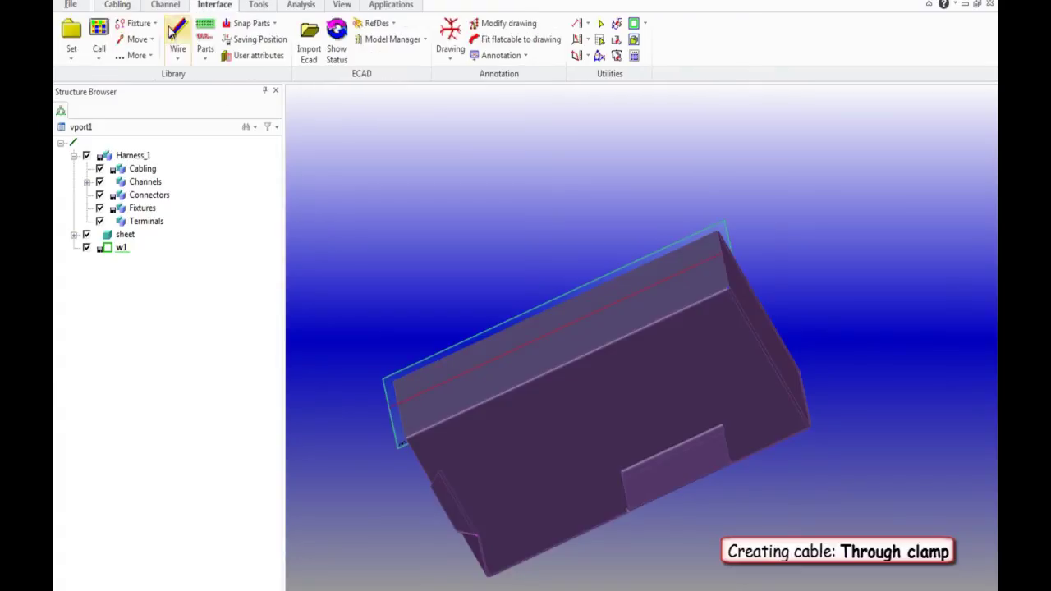
left_click(100, 45)
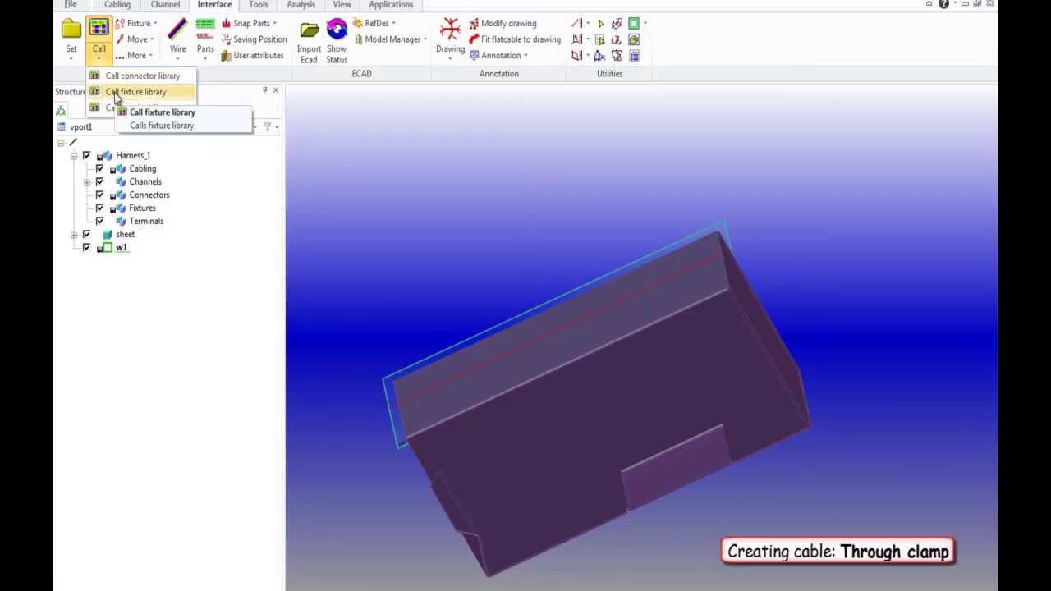
left_click(115, 92)
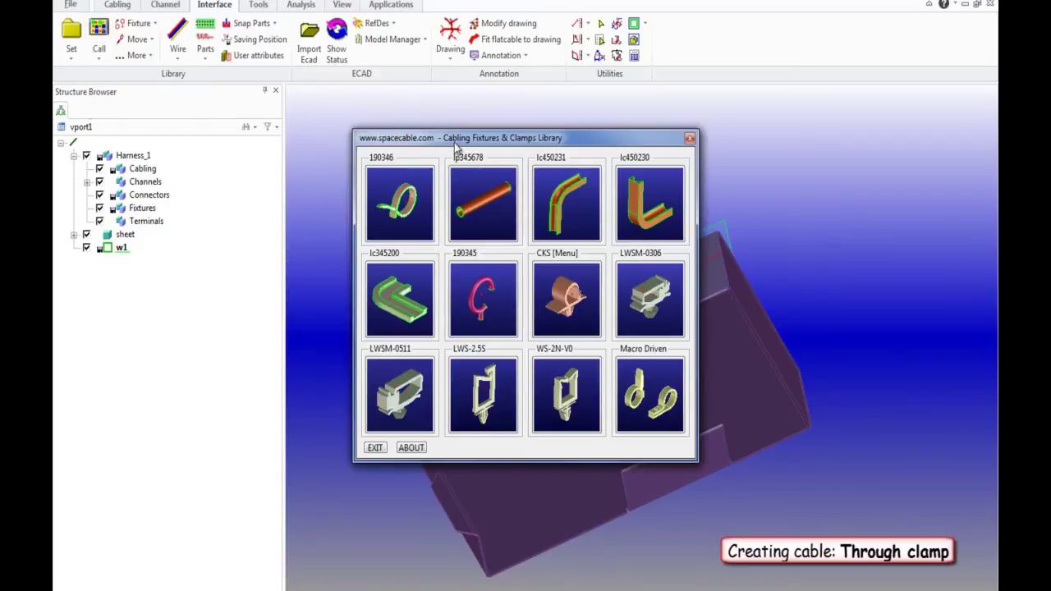
left_click(418, 184)
left_click(689, 140)
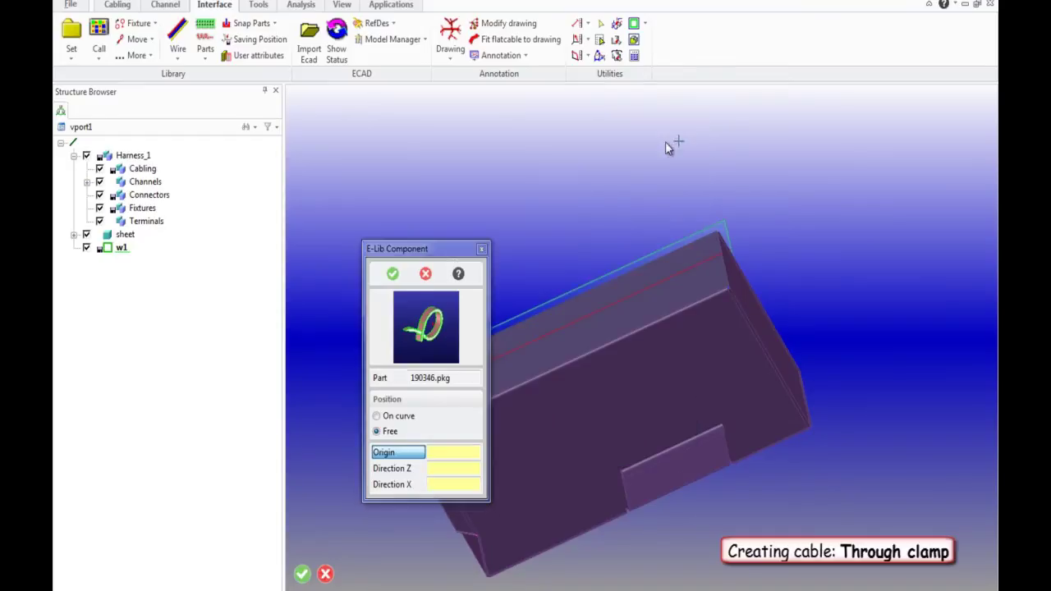
Place two 190346 clamps at the ends of the construction line and confirm.
left_click_drag(450, 257, 268, 157)
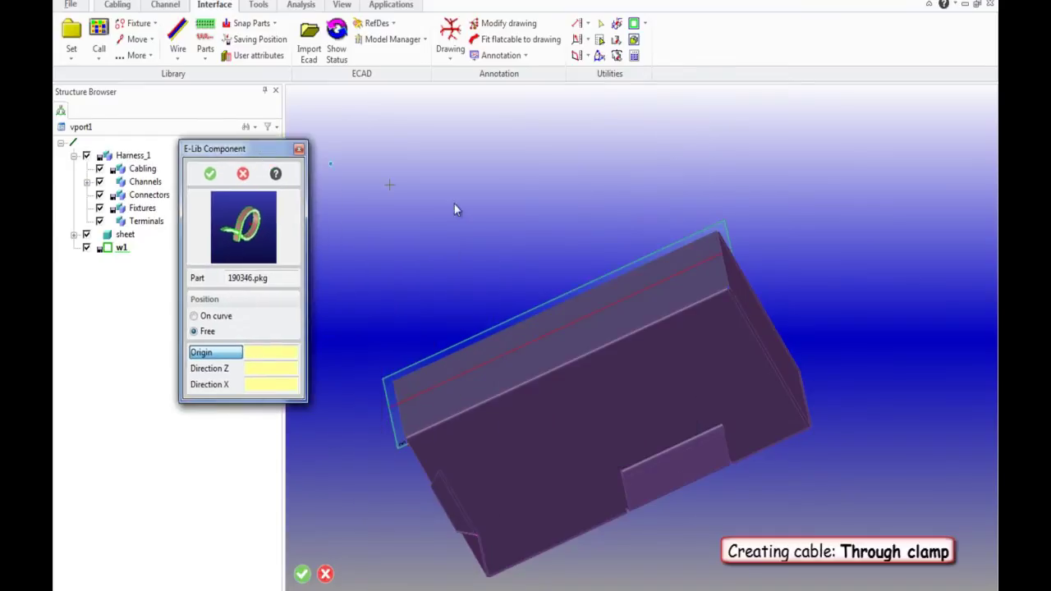
left_click(682, 276)
left_click(682, 276)
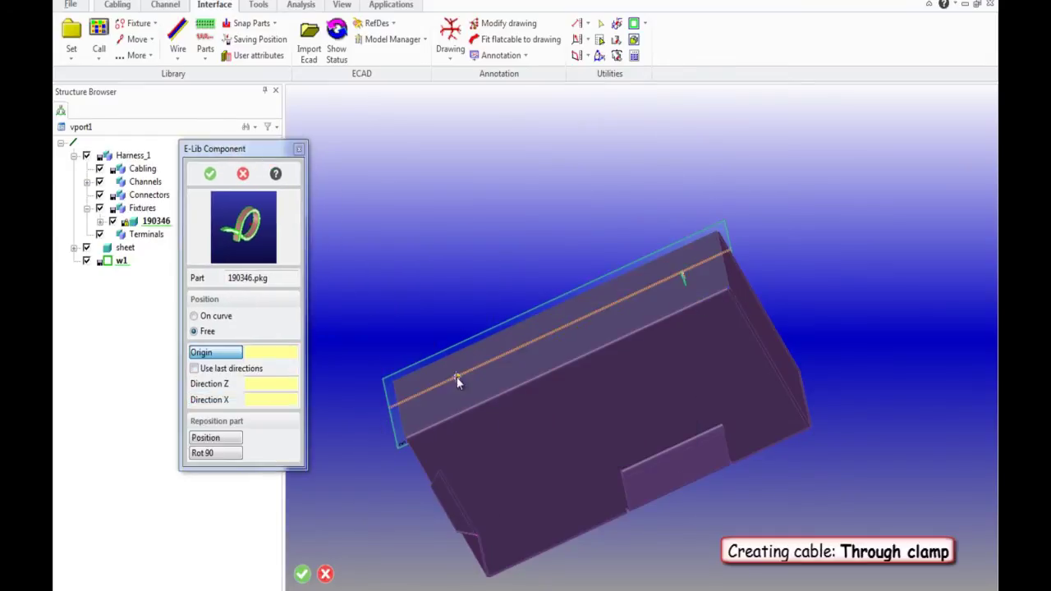
left_click(436, 390)
left_click(436, 392)
left_click(209, 173)
middle_click_drag(739, 352, 835, 327)
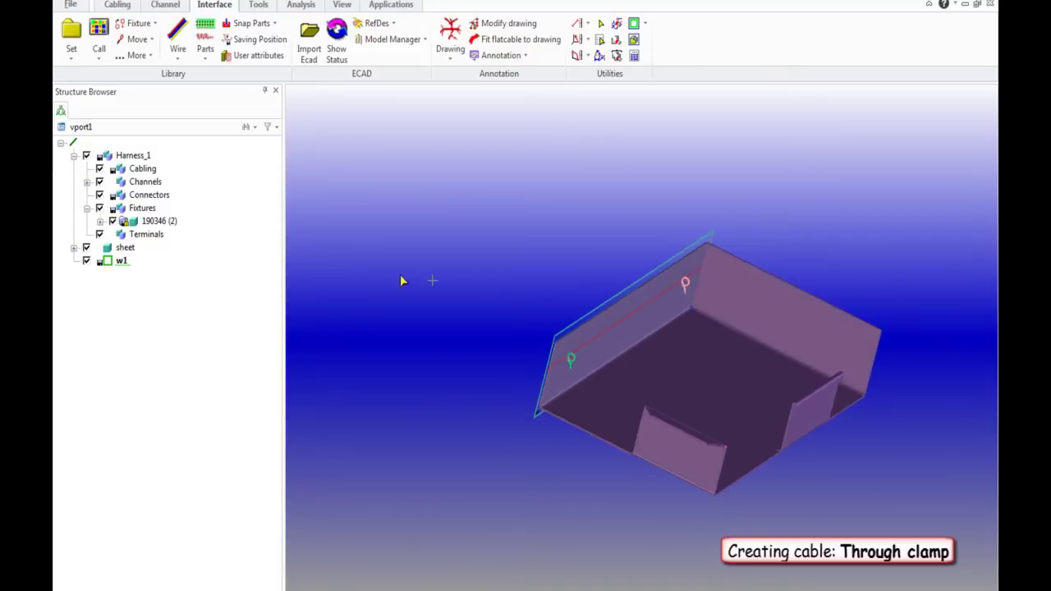
Delete workplane w1 and its construction line.
left_click(617, 40)
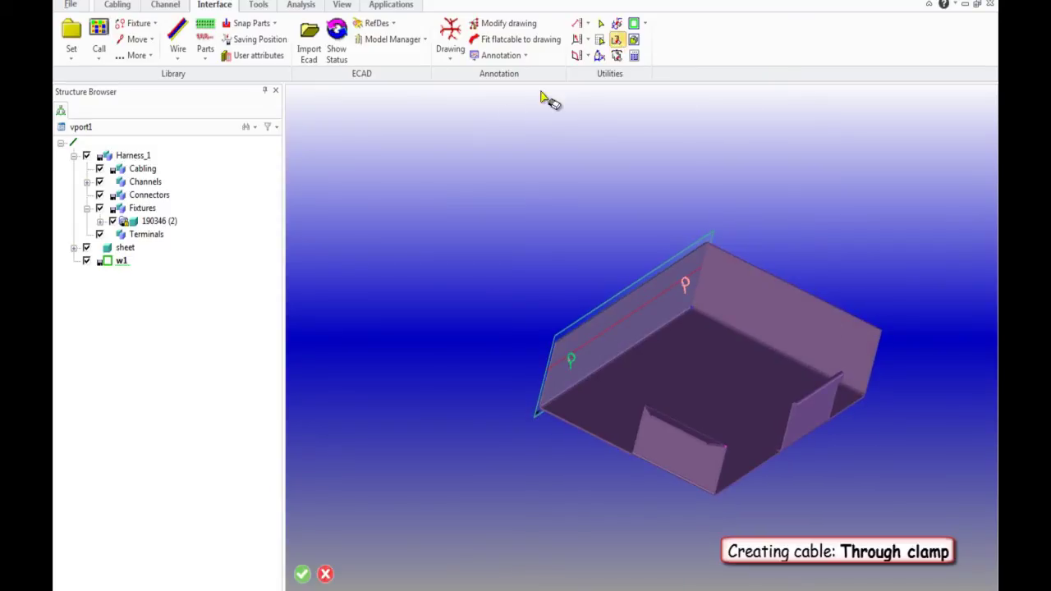
left_click(123, 261)
middle_click_drag(608, 336, 668, 312)
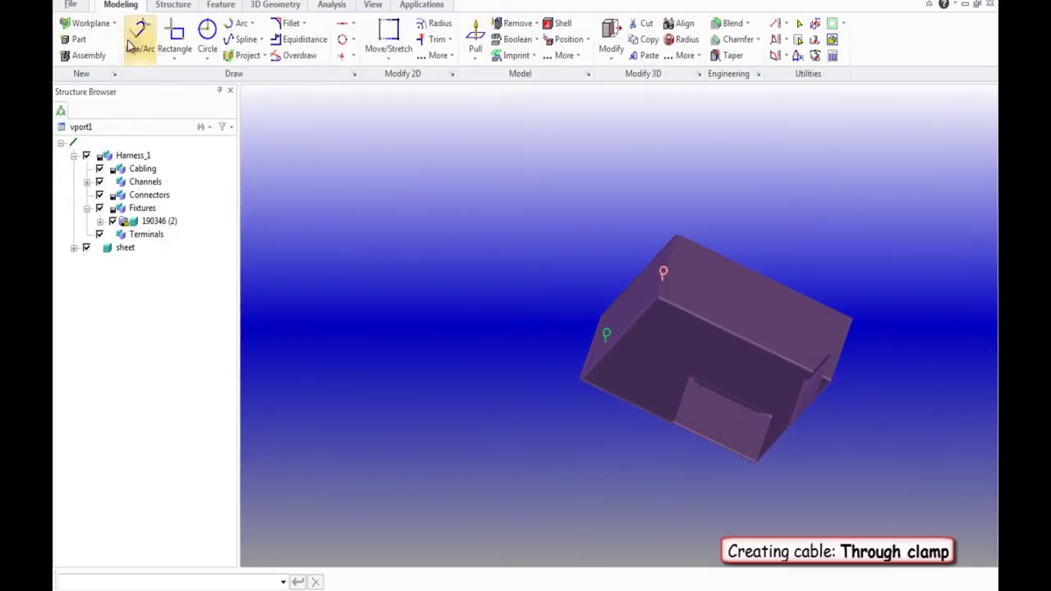
Create a new workplane on the tray wall.
left_click(91, 23)
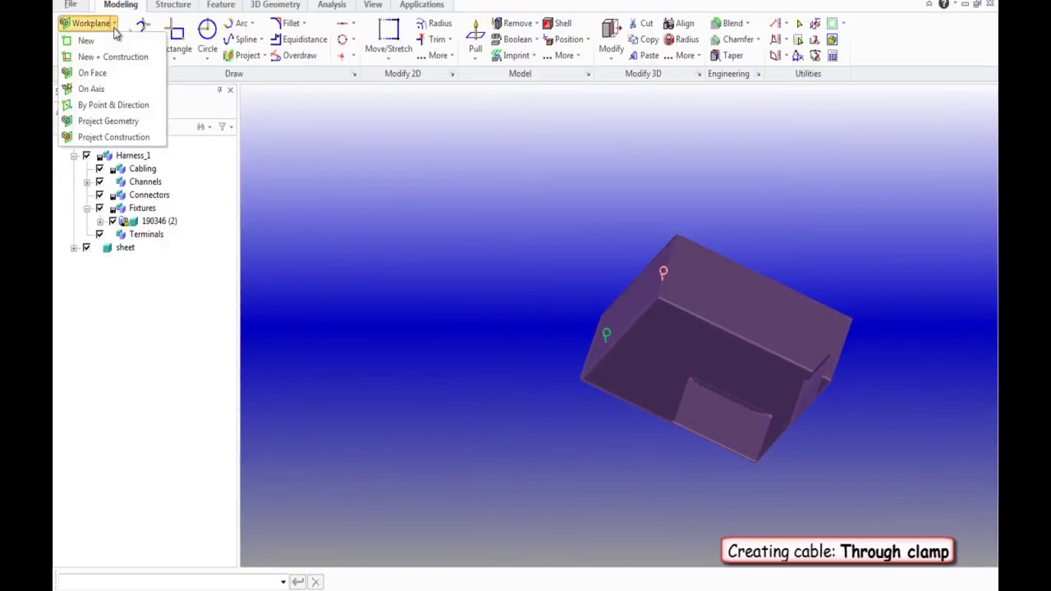
left_click(94, 74)
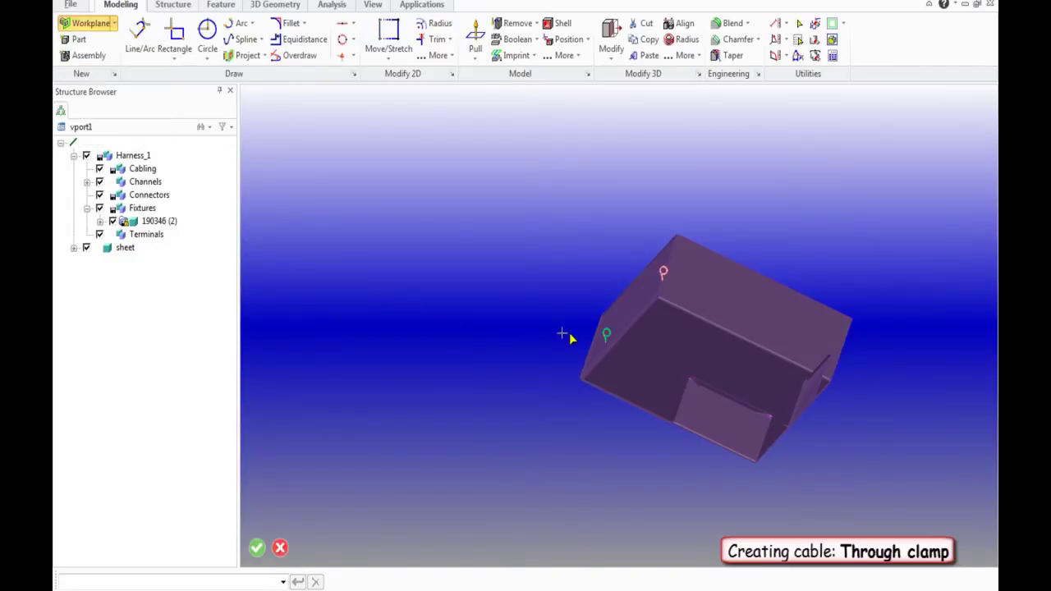
left_click(697, 288)
Project the pink clamp's 3D edge onto the new workplane.
left_click(246, 55)
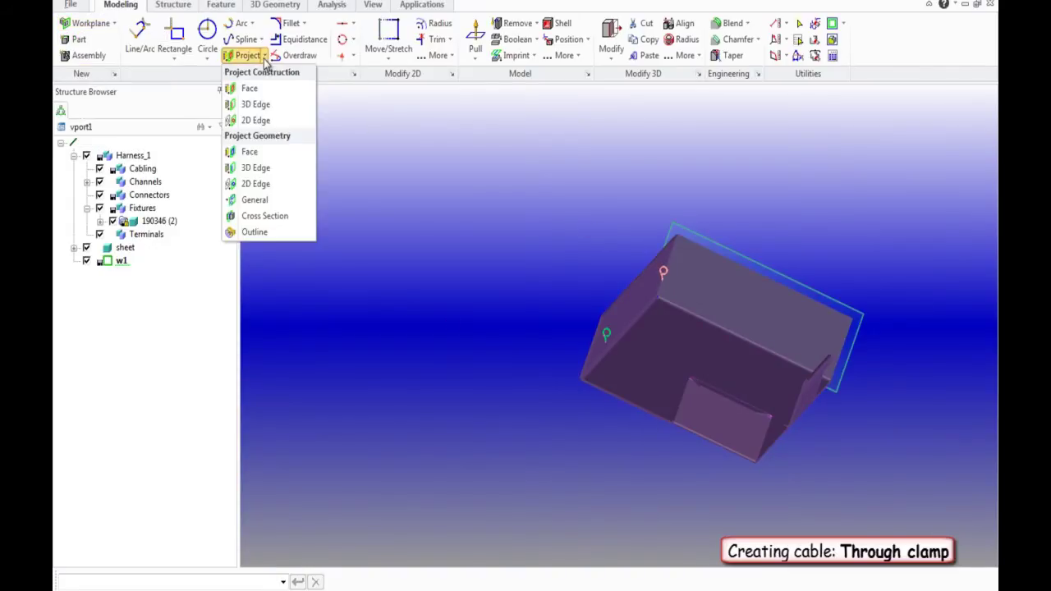
left_click(251, 104)
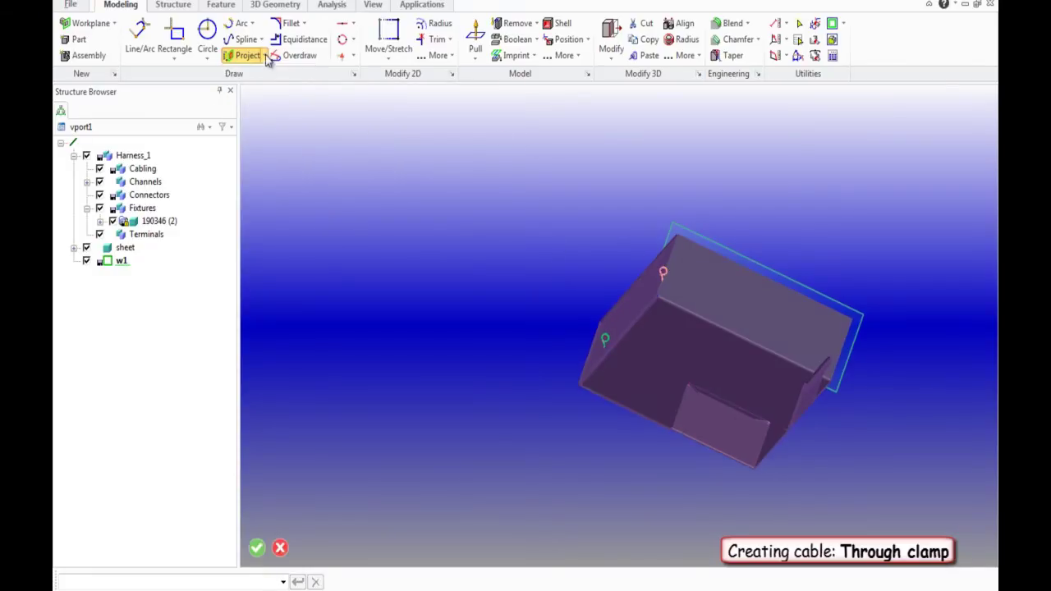
left_click(265, 56)
left_click(260, 104)
left_click(664, 273)
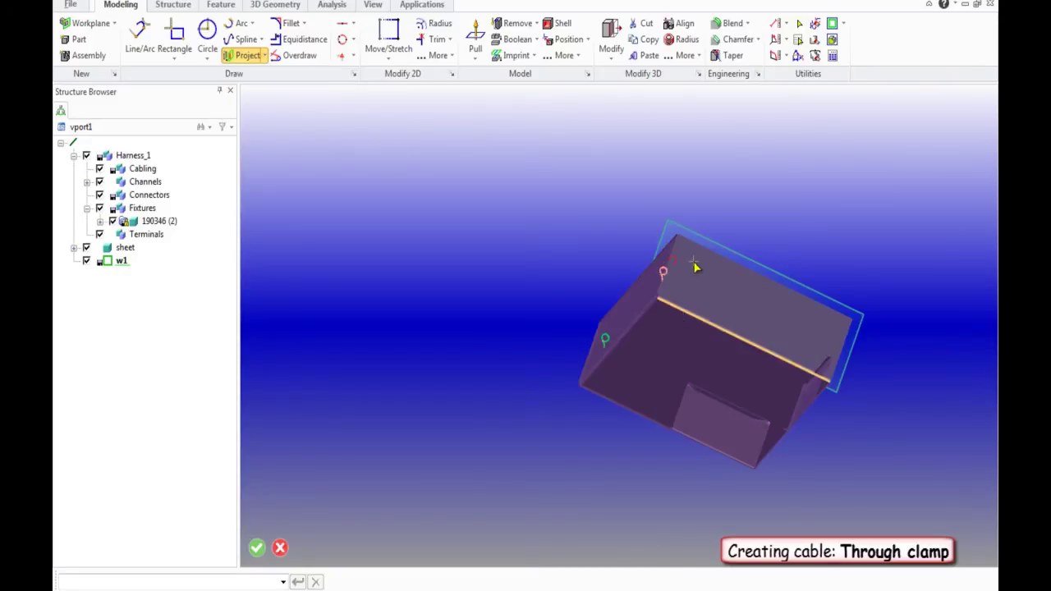
Add crossing construction lines at the projected clamp circle's centre on w1 and finish the sketch.
scroll(694, 264, "up", 10)
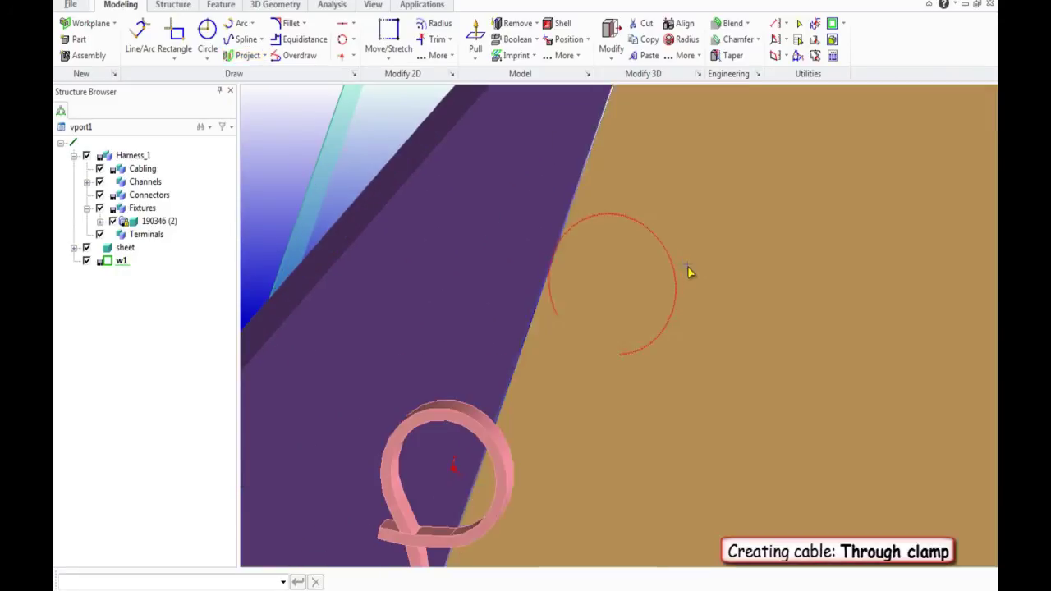
scroll(688, 275, "up", 2)
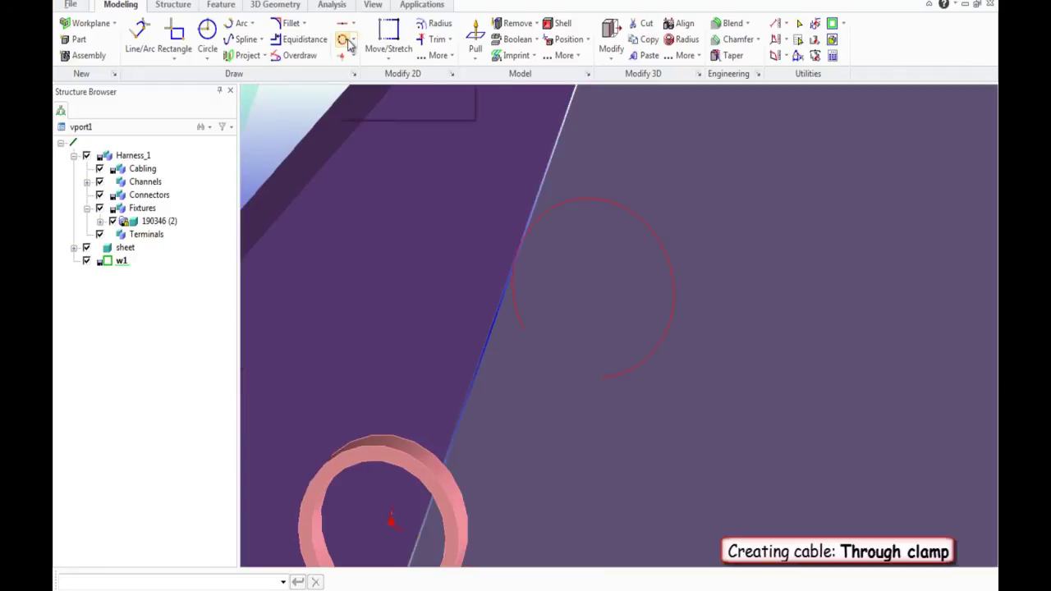
left_click(342, 39)
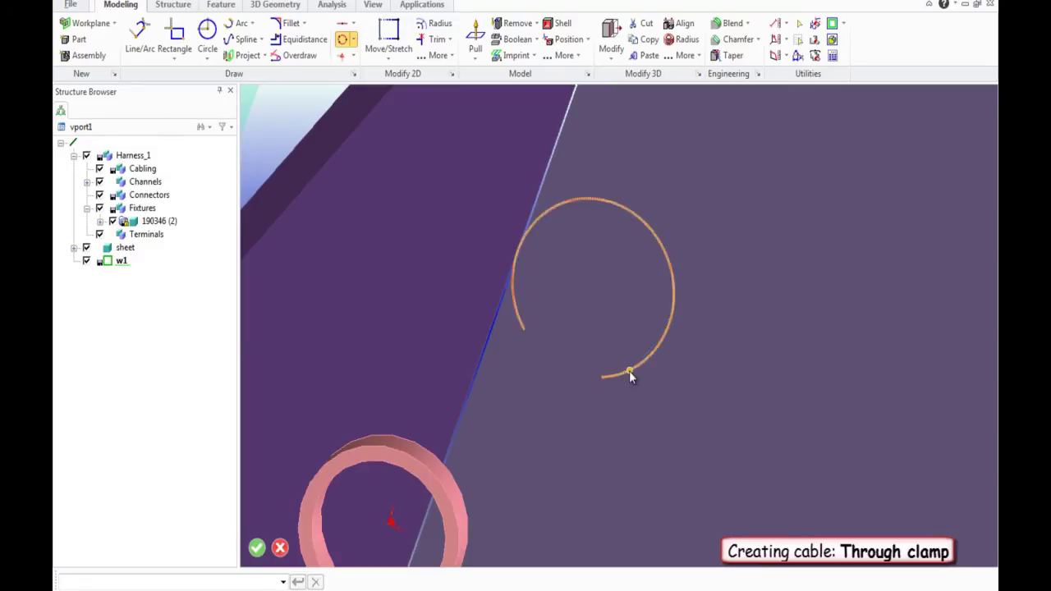
left_click(354, 40)
left_click(356, 28)
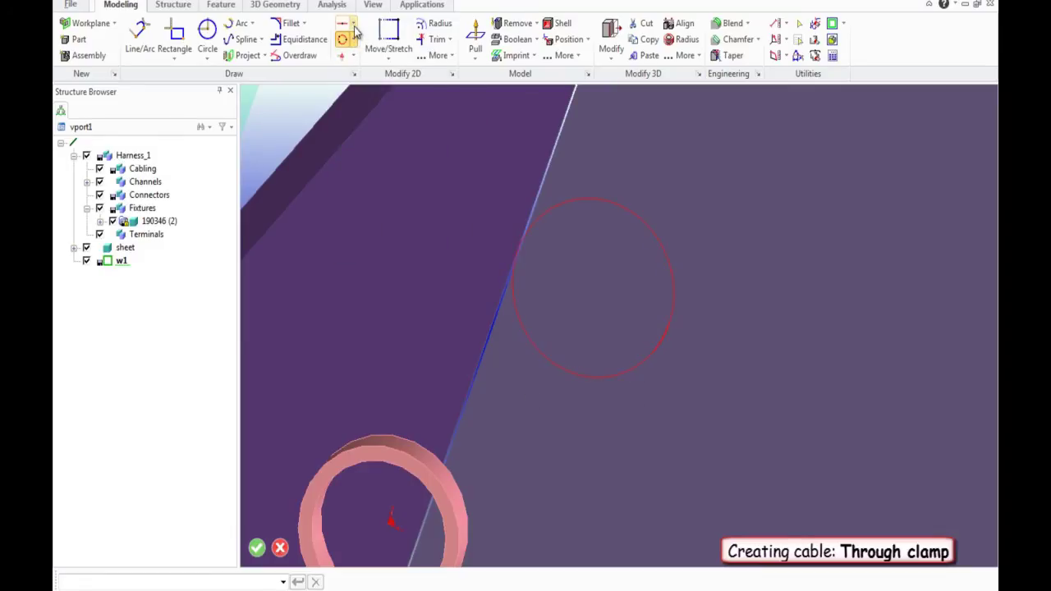
left_click(354, 25)
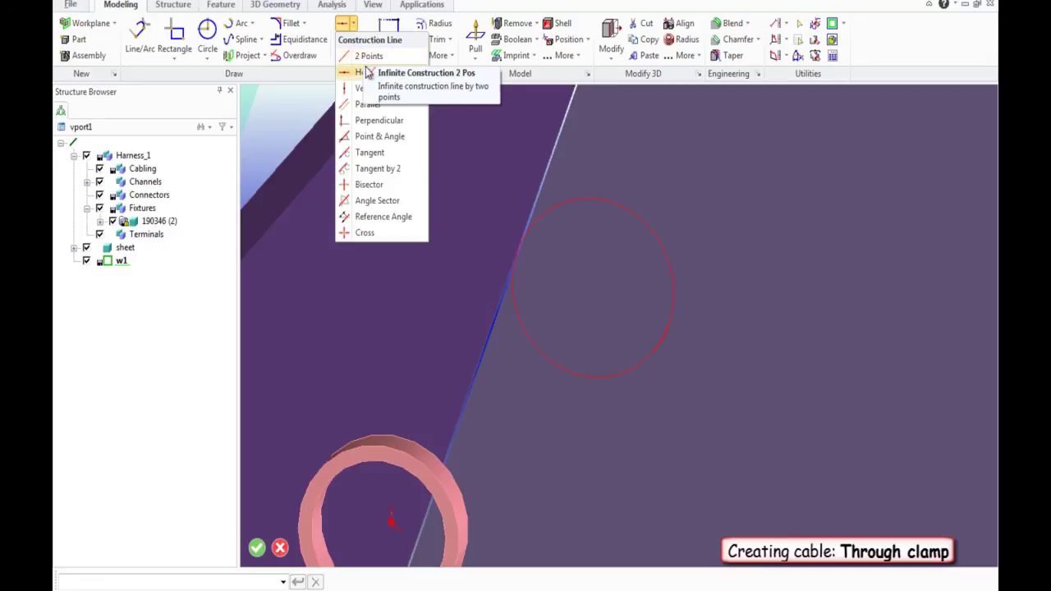
left_click(365, 233)
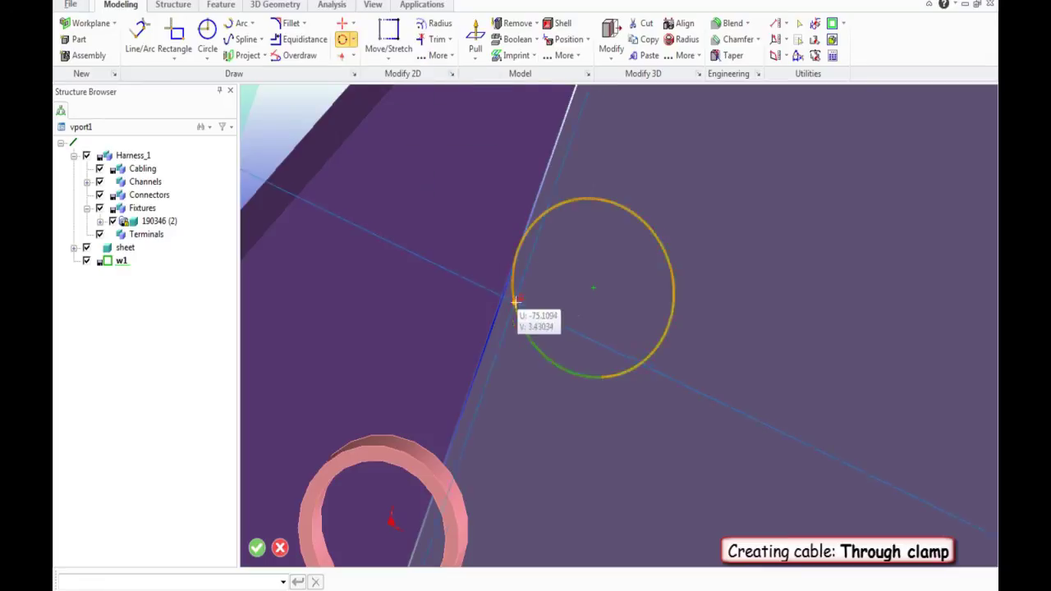
left_click(592, 289)
key("Return")
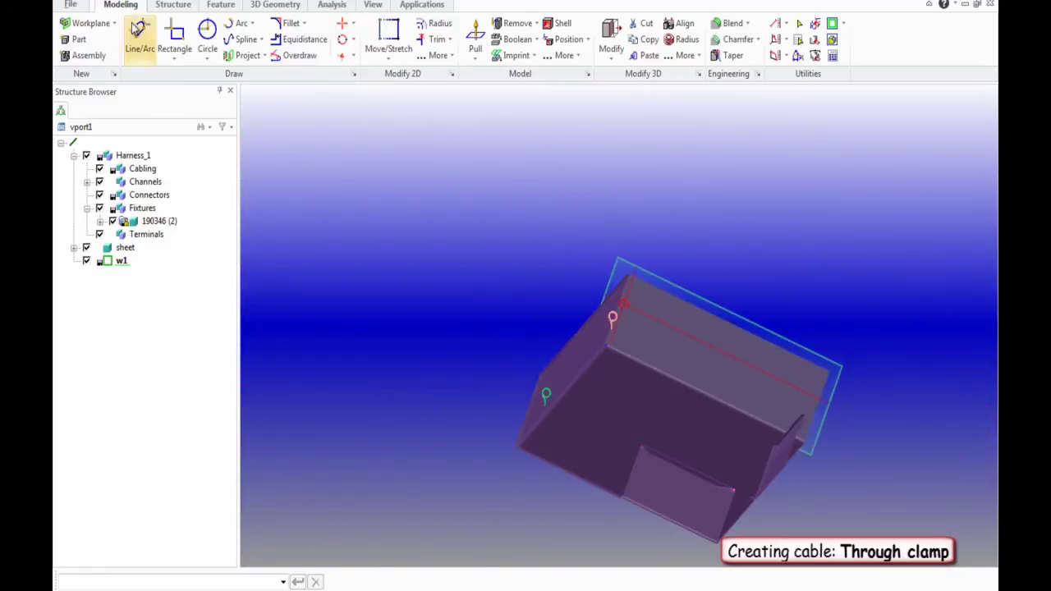
Create construction workplane w2 on the green clamp's face.
left_click(92, 23)
left_click(105, 57)
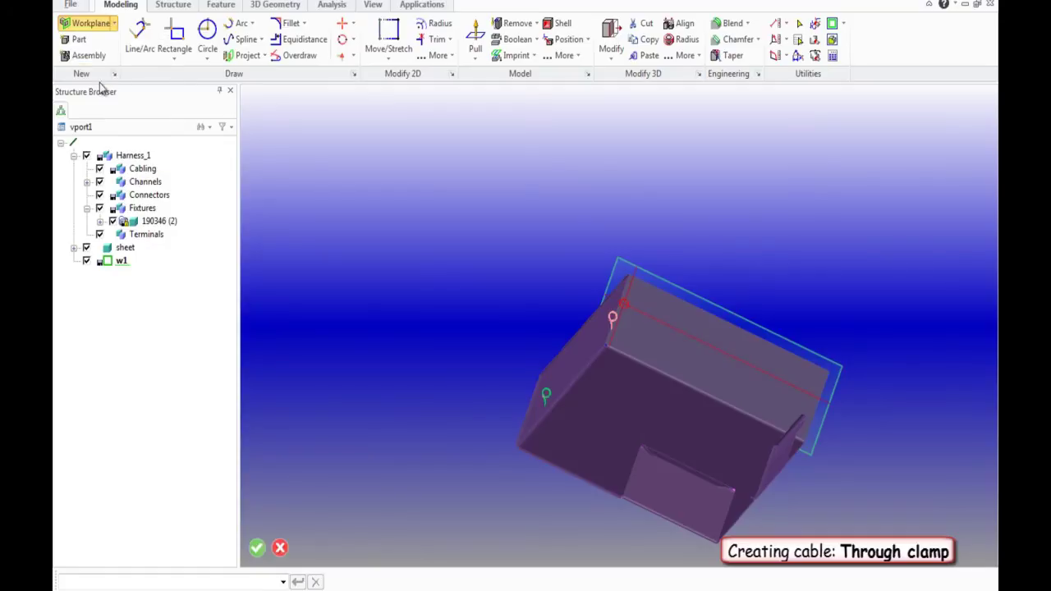
left_click(664, 488)
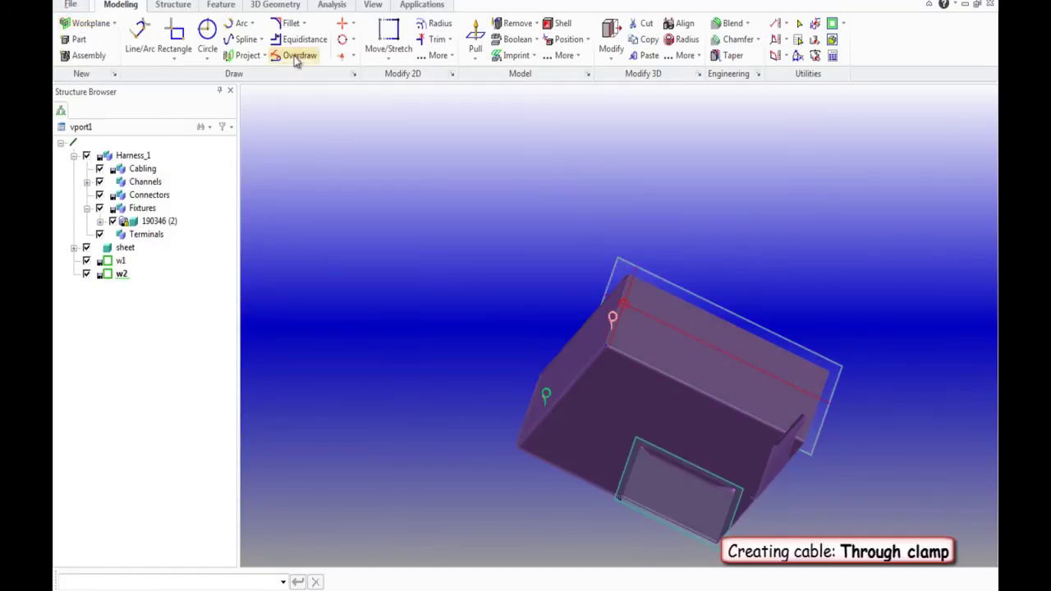
Project the clamp ring onto w2 and add infinite construction lines through its centre.
left_click(246, 55)
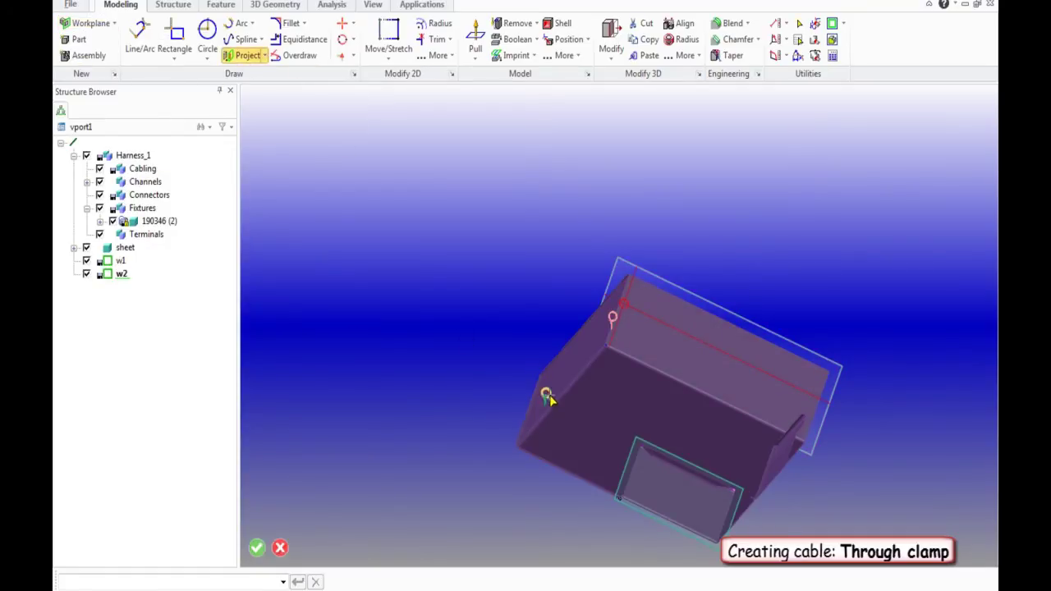
scroll(554, 474, "up", 3)
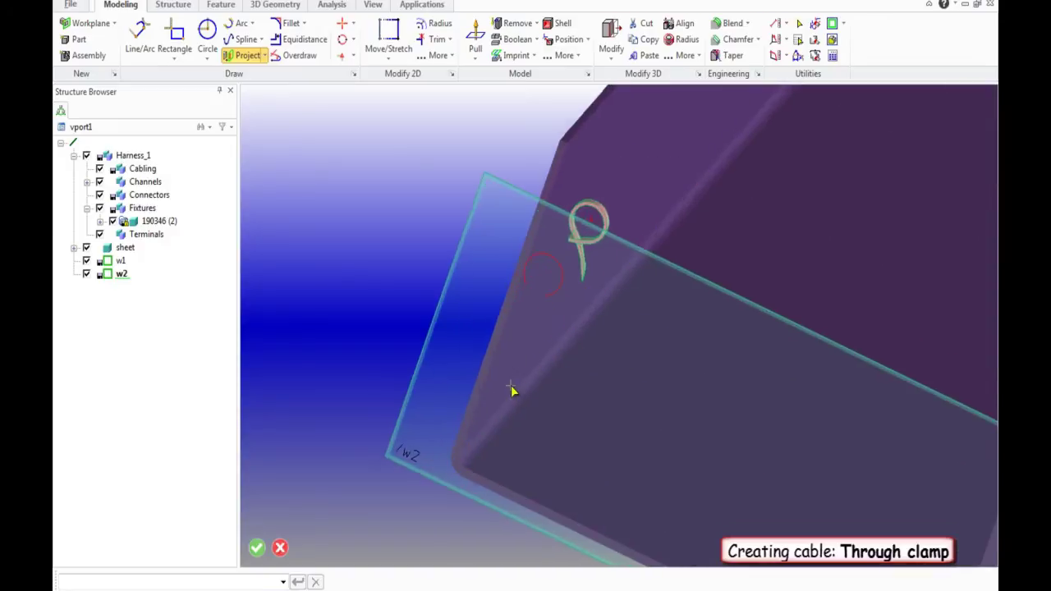
left_click(342, 23)
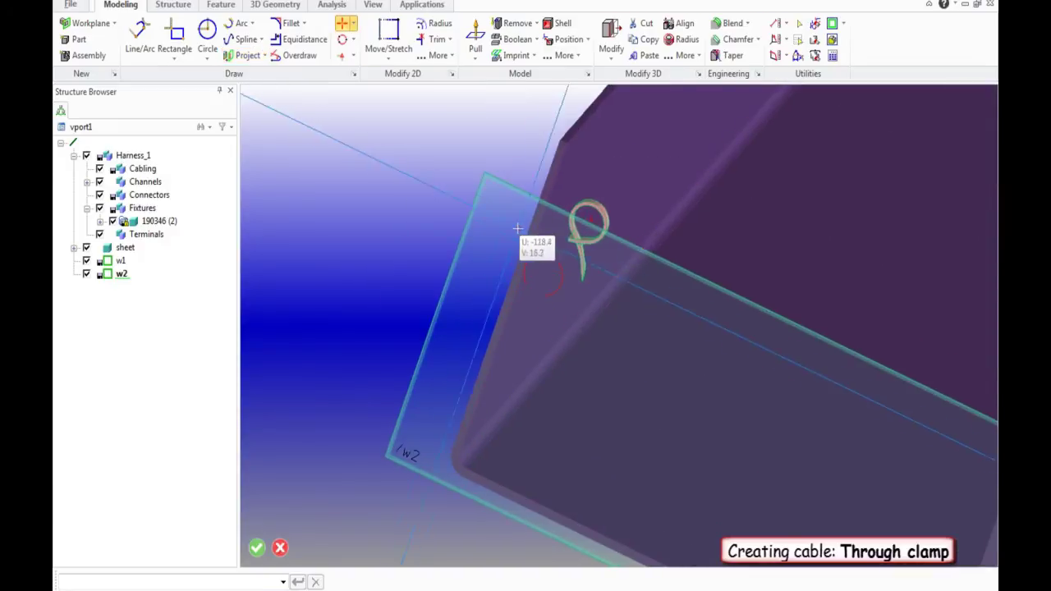
left_click(544, 273)
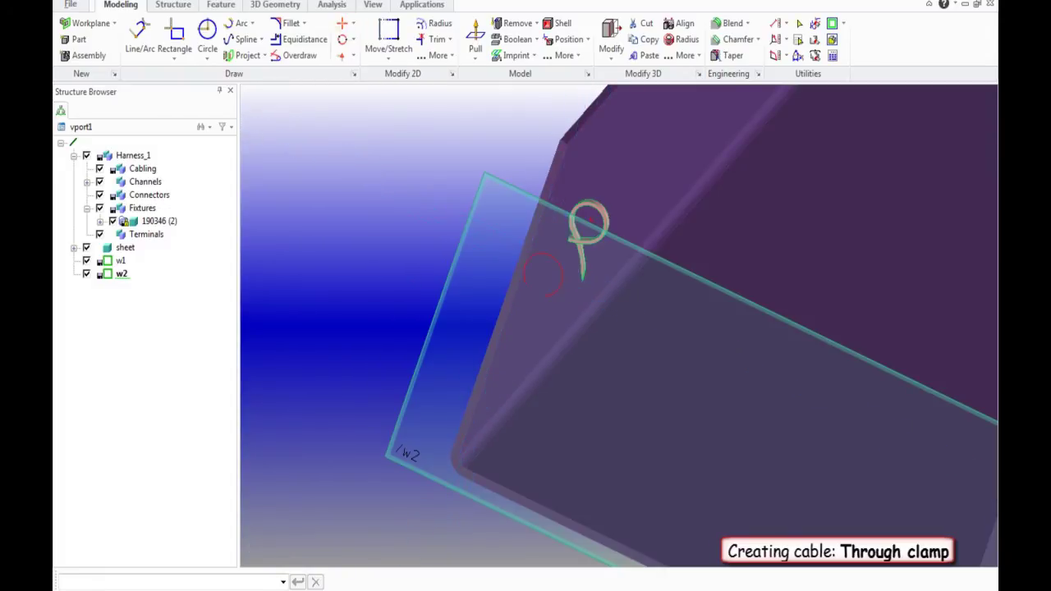
left_click(343, 39)
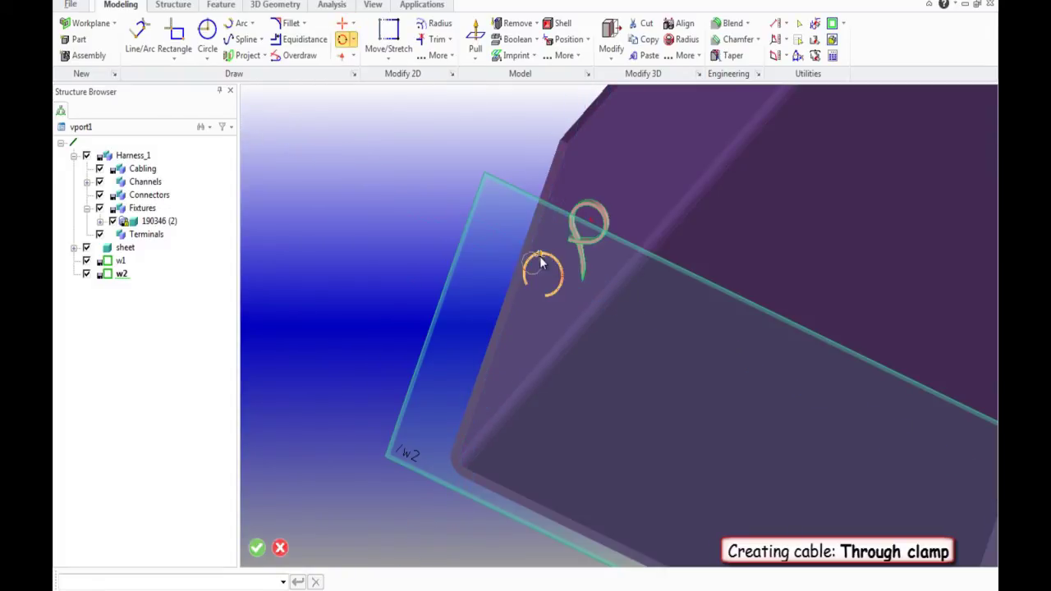
scroll(559, 292, "up", 5)
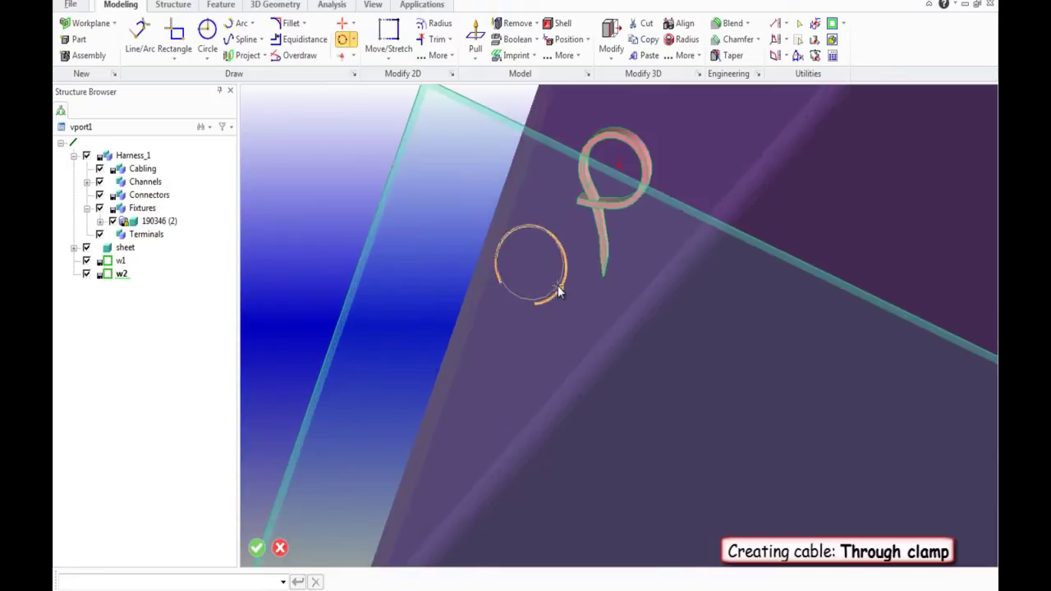
left_click(551, 308)
left_click(342, 23)
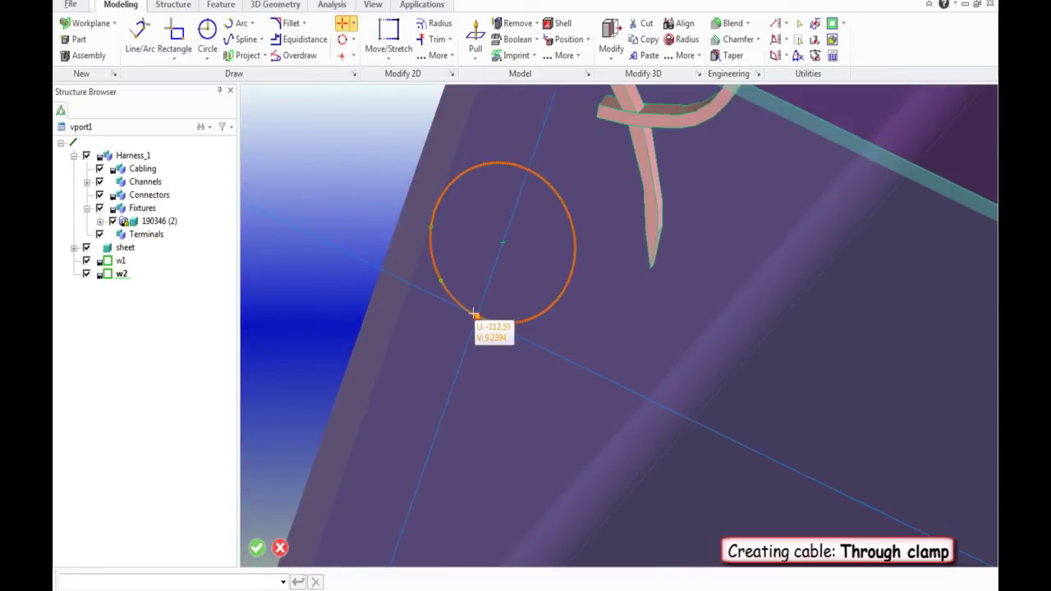
left_click(501, 241)
left_click(496, 325)
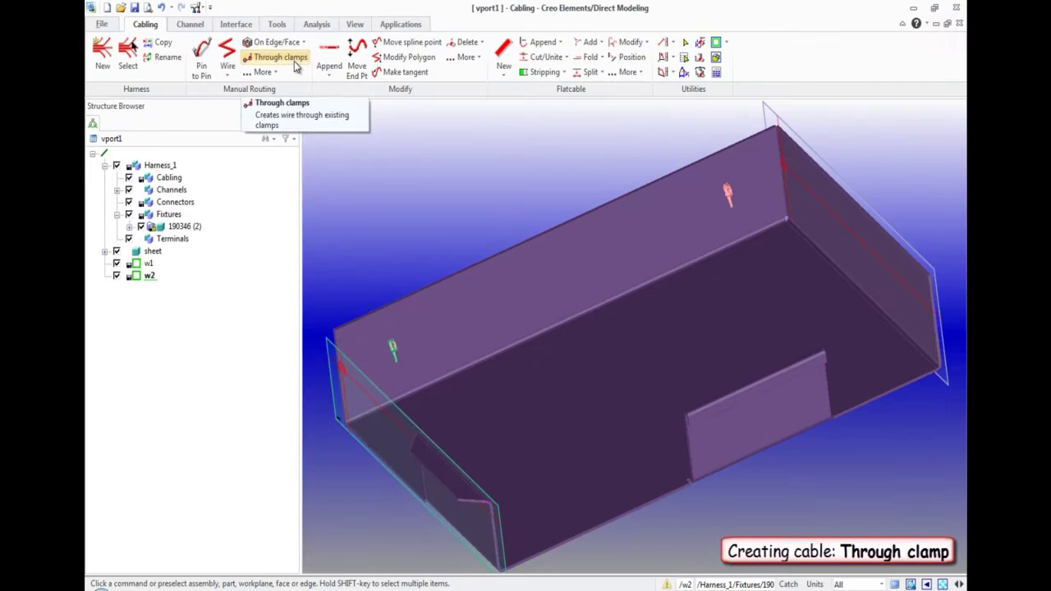
Start a through-clamps cable and set its type to the green C8x0.5 cable.
left_click(535, 191)
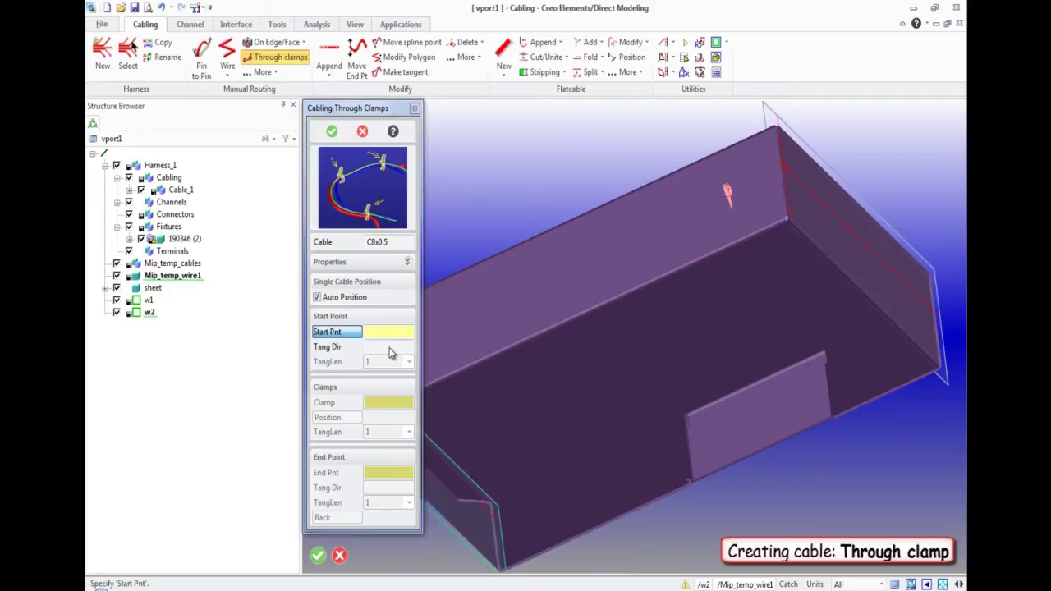
left_click(323, 241)
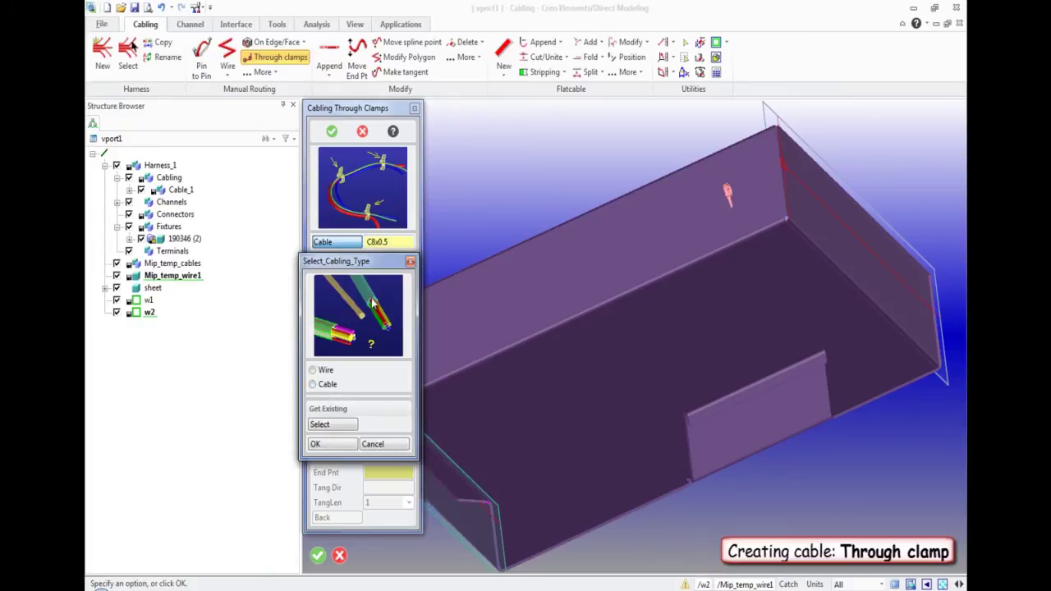
left_click(313, 385)
left_click(326, 363)
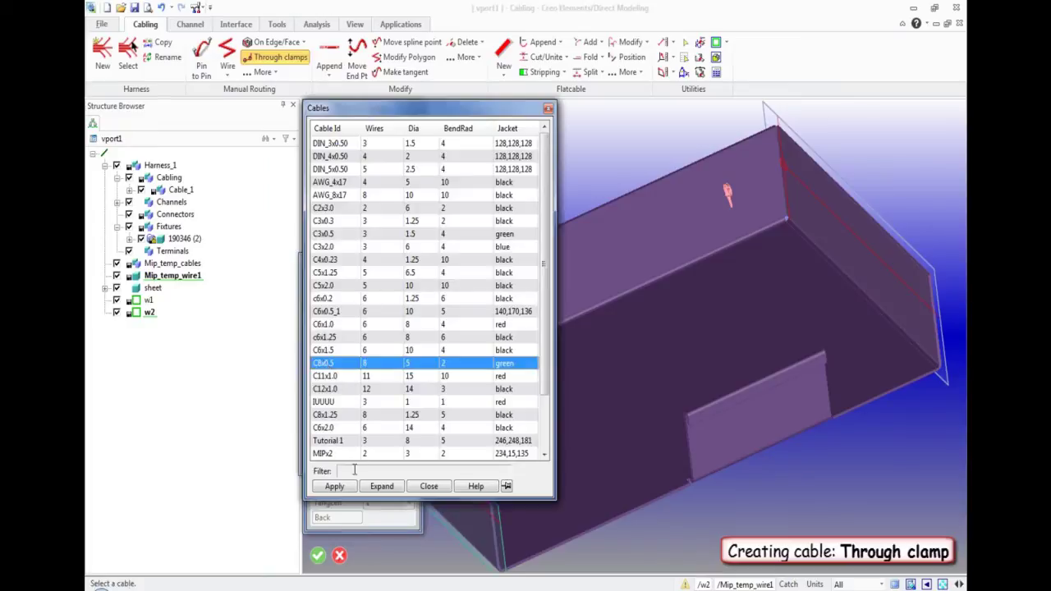
left_click(334, 486)
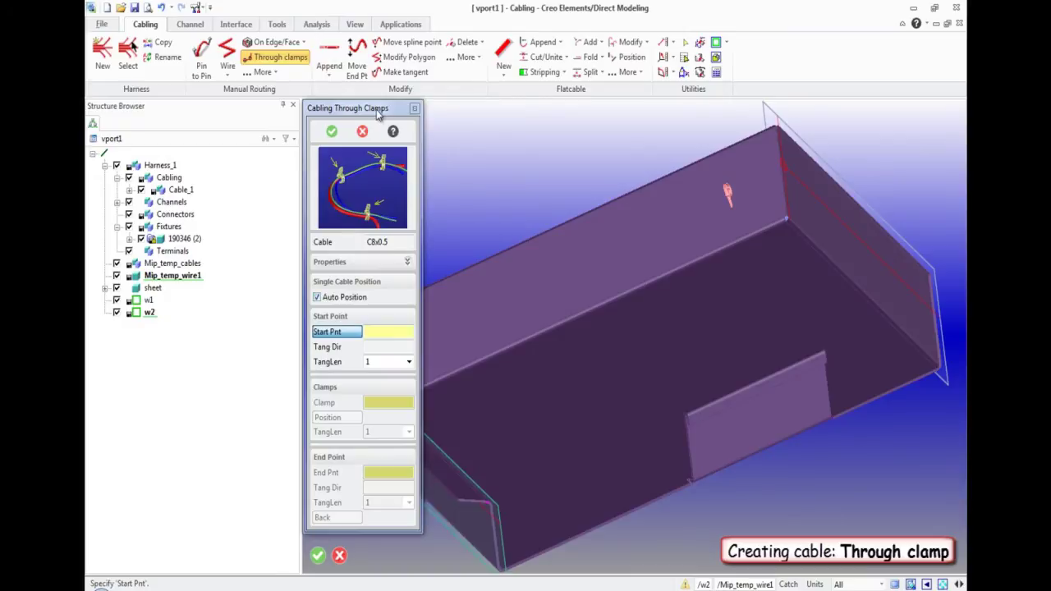
Start the cable on the tray's corner edge and route it through both clamp rings.
left_click_drag(365, 109, 214, 21)
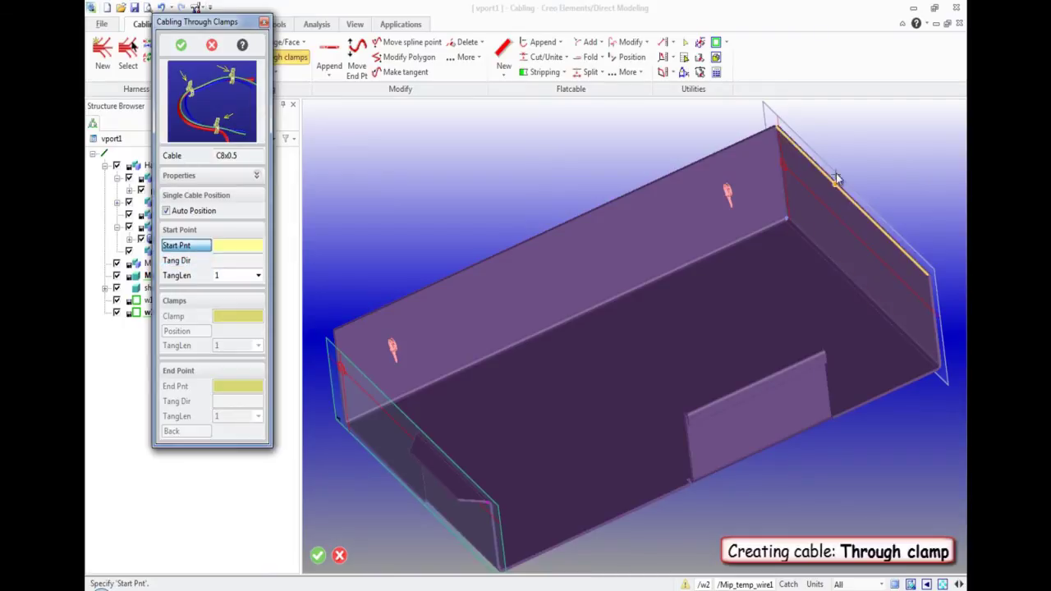
scroll(782, 119, "up", 5)
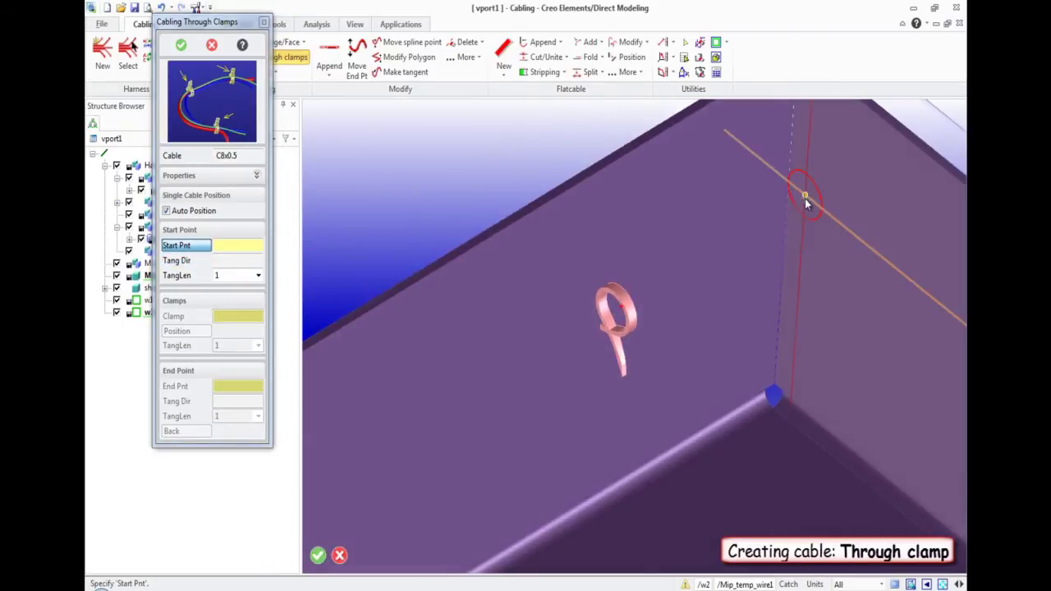
left_click(805, 199)
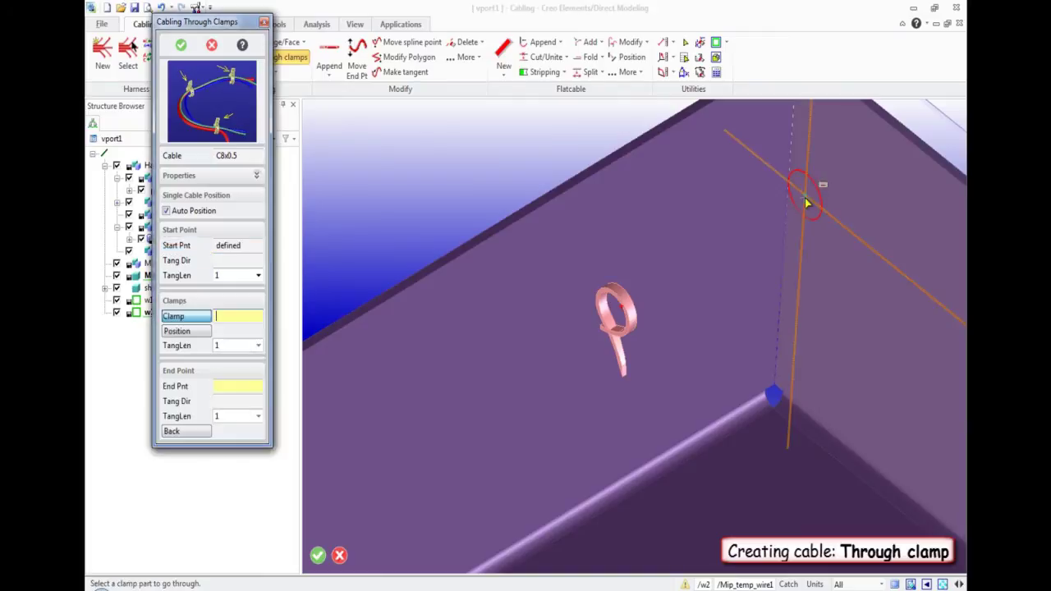
left_click(622, 306)
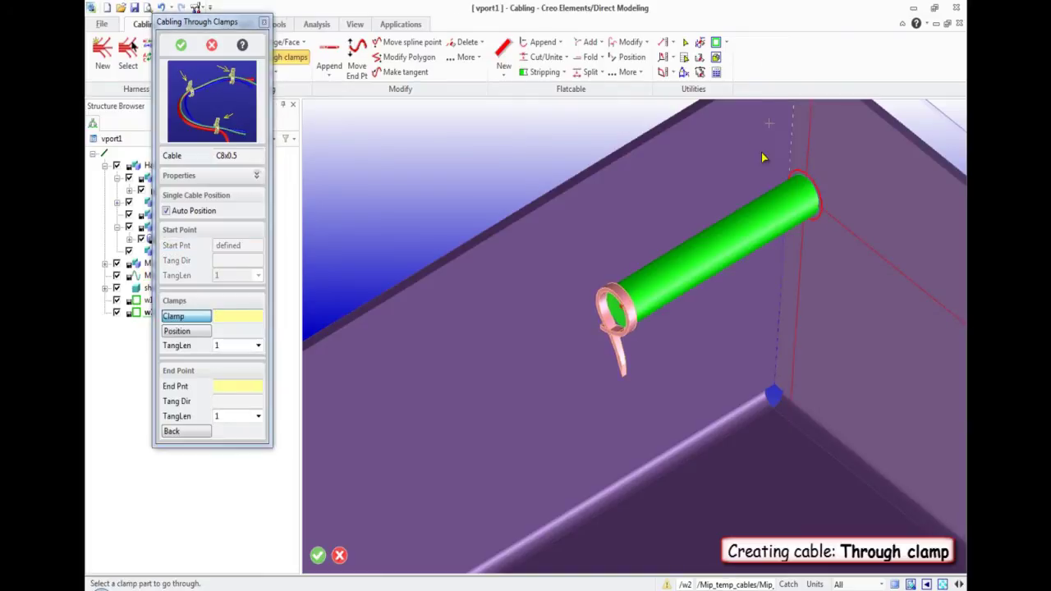
scroll(626, 331, "down", 5)
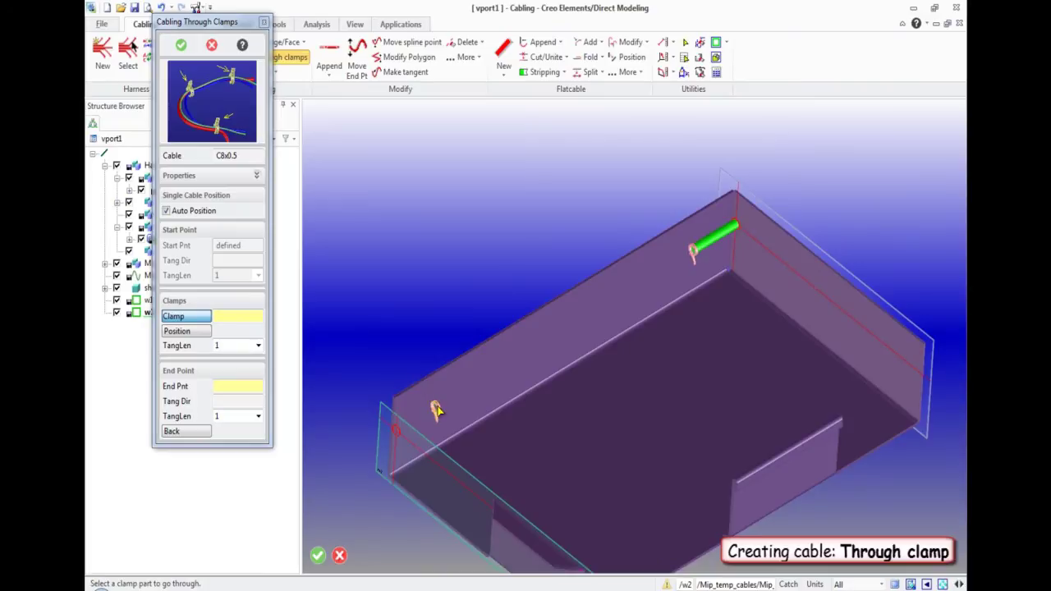
left_click(436, 409)
Set the end point past the near clamp and create Cable_1.
middle_click_drag(547, 269, 401, 336)
scroll(419, 425, "up", 3)
scroll(419, 425, "up", 2)
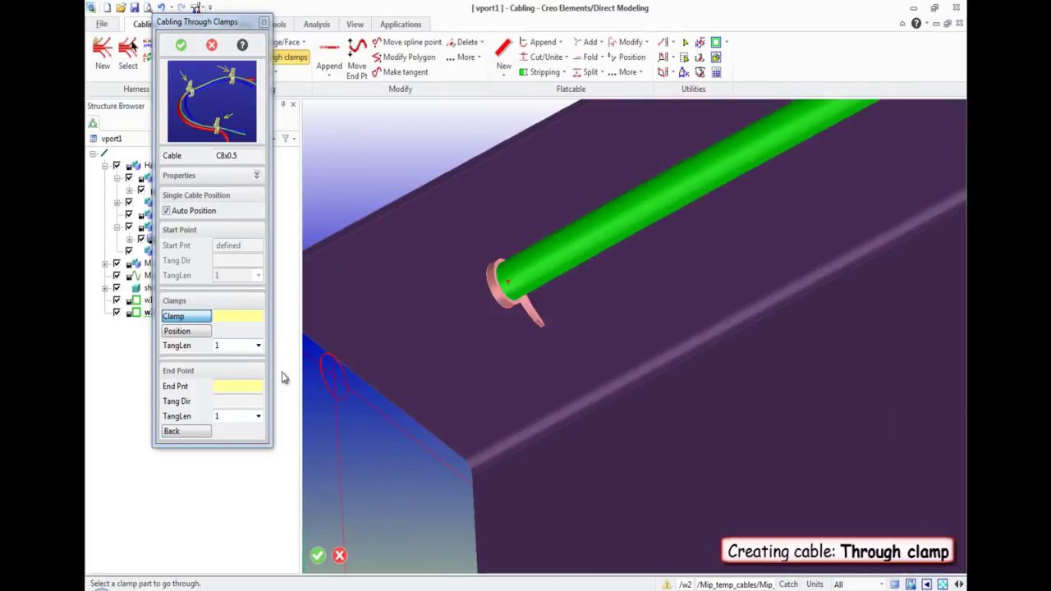
left_click(192, 386)
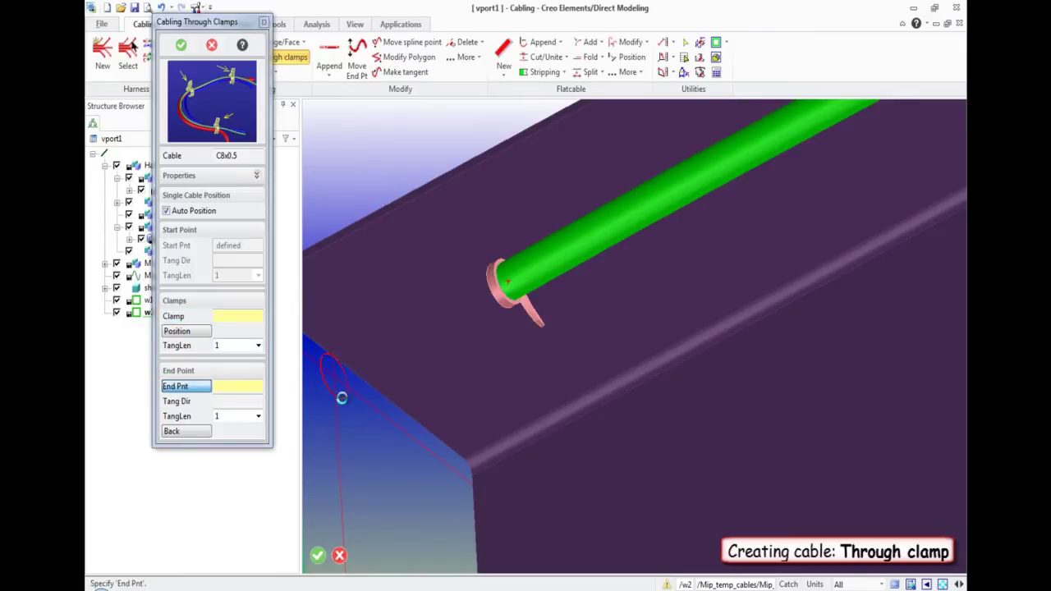
left_click(344, 400)
scroll(489, 443, "down", 5)
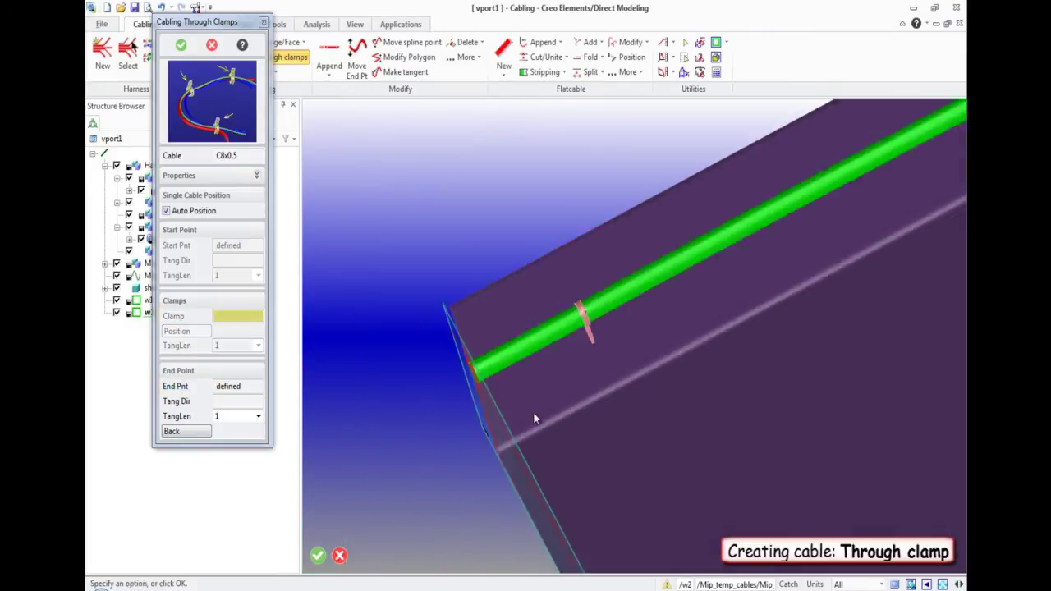
middle_click_drag(533, 418, 691, 490)
left_click(181, 45)
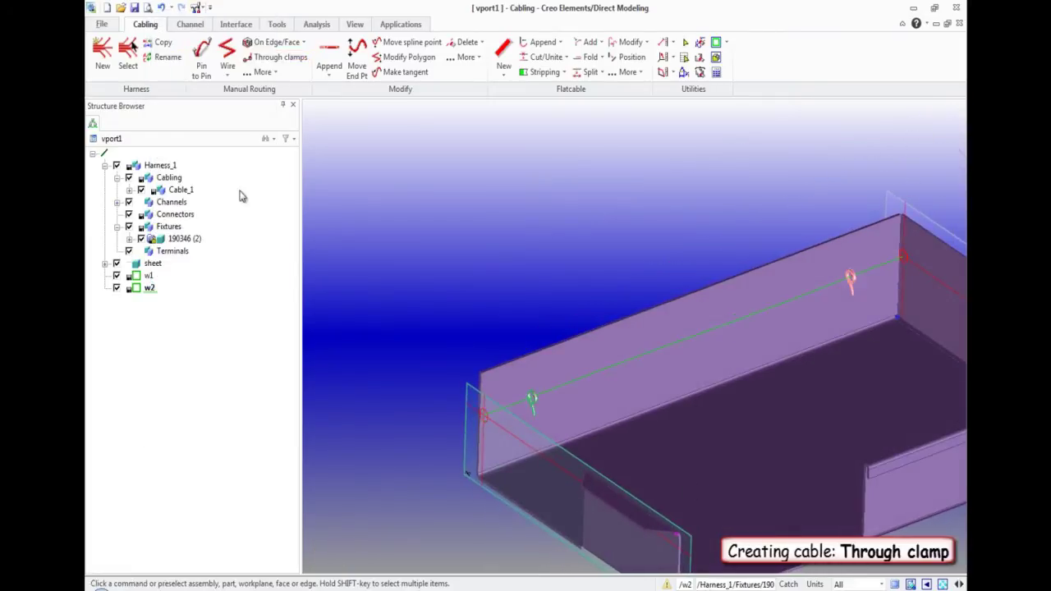
Delete the helper workplanes w1 and w2.
right_click(152, 288)
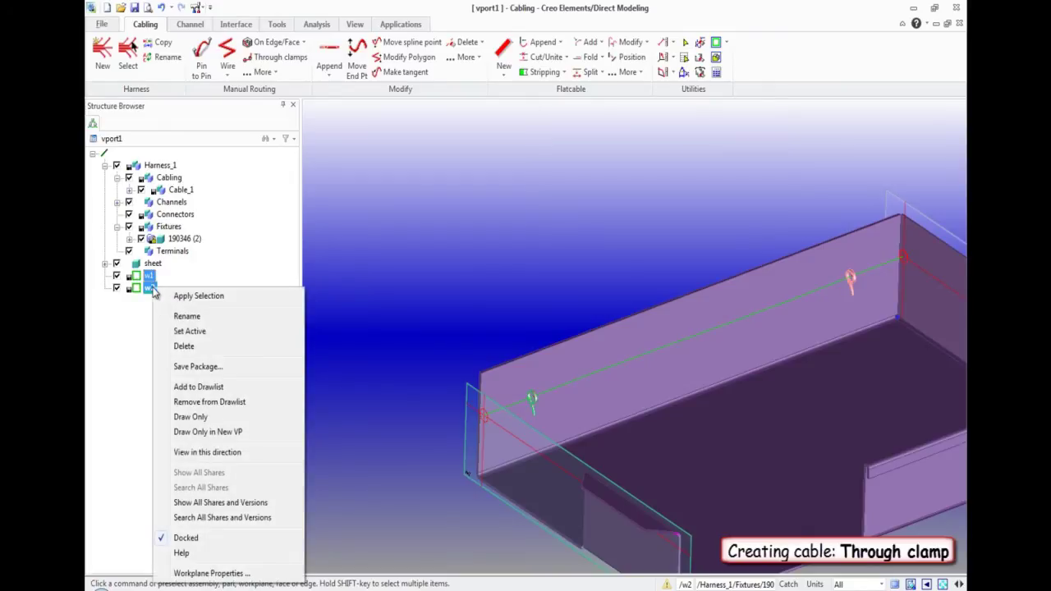
left_click(181, 346)
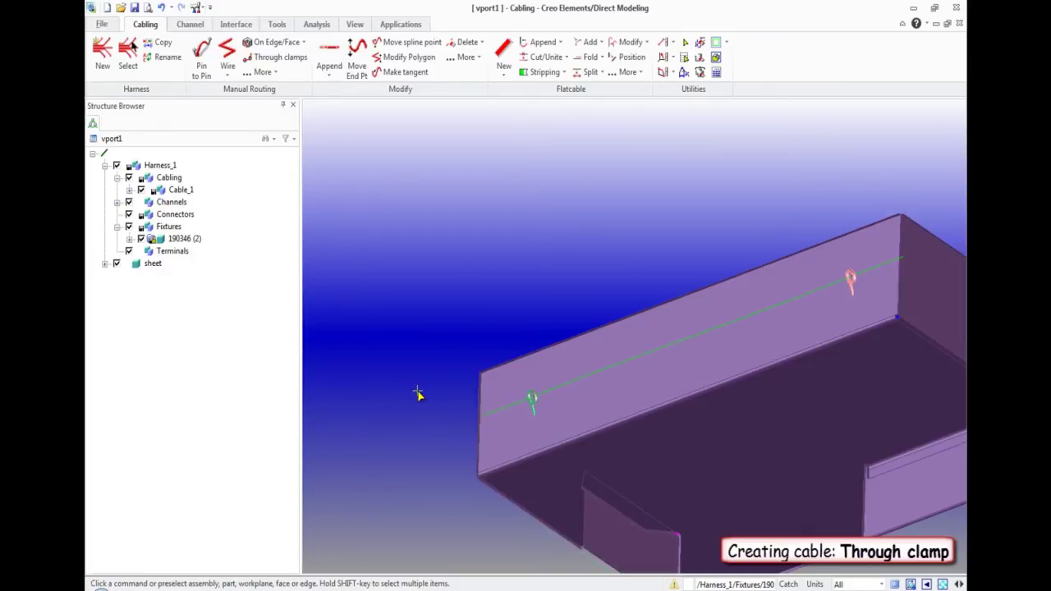
middle_click_drag(722, 495, 721, 479)
Re-create visual wires for all wires to generate the solid green cable.
left_click(277, 24)
left_click(336, 58)
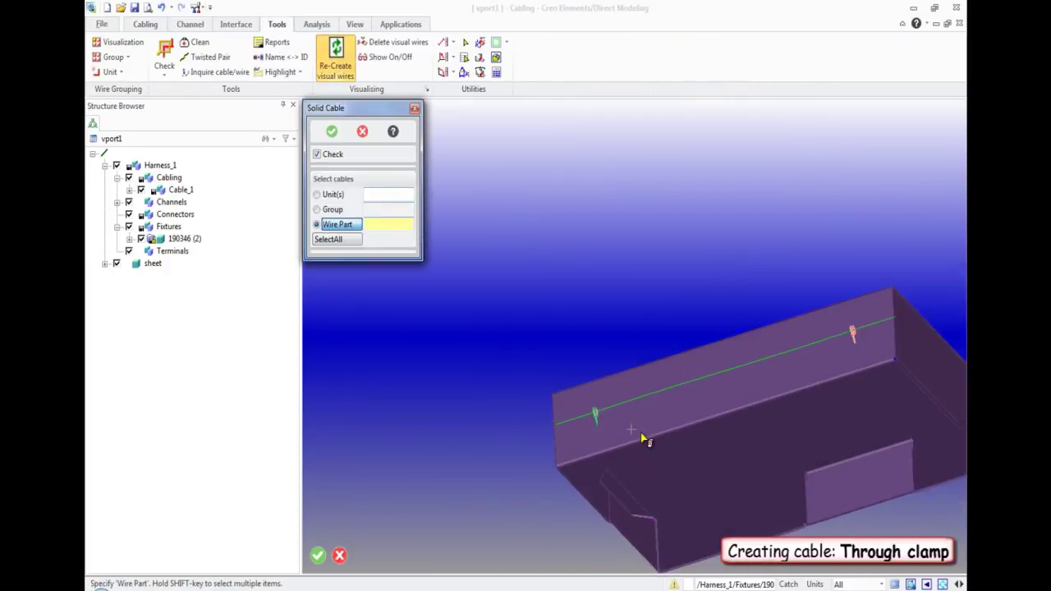
left_click(663, 392)
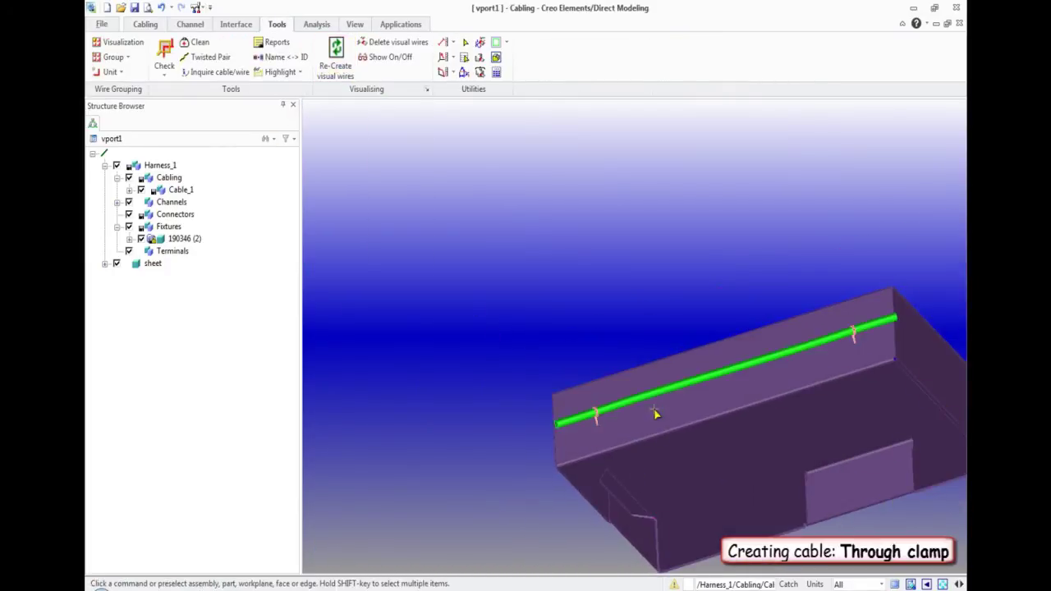
middle_click_drag(657, 413, 609, 387)
Expand Cable_1 in the Structure Browser and hide VCable_1.
left_click(129, 190)
left_click(188, 215)
left_click(153, 215)
middle_click_drag(713, 425, 675, 435)
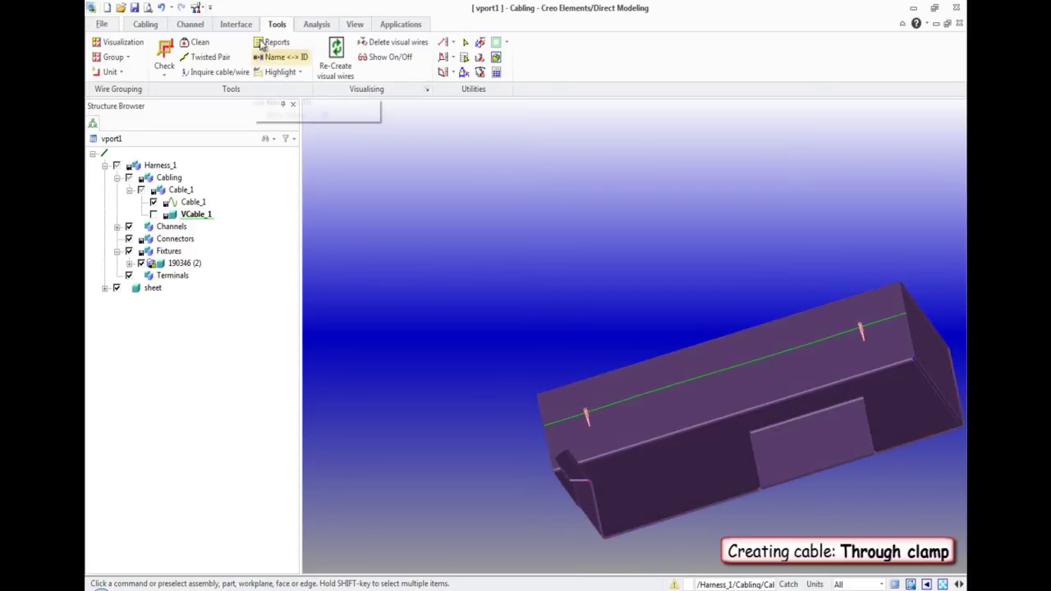
With Move spline point, pick Cable_1's wire and its point at the clamp for a tangent change.
left_click(190, 24)
left_click(145, 24)
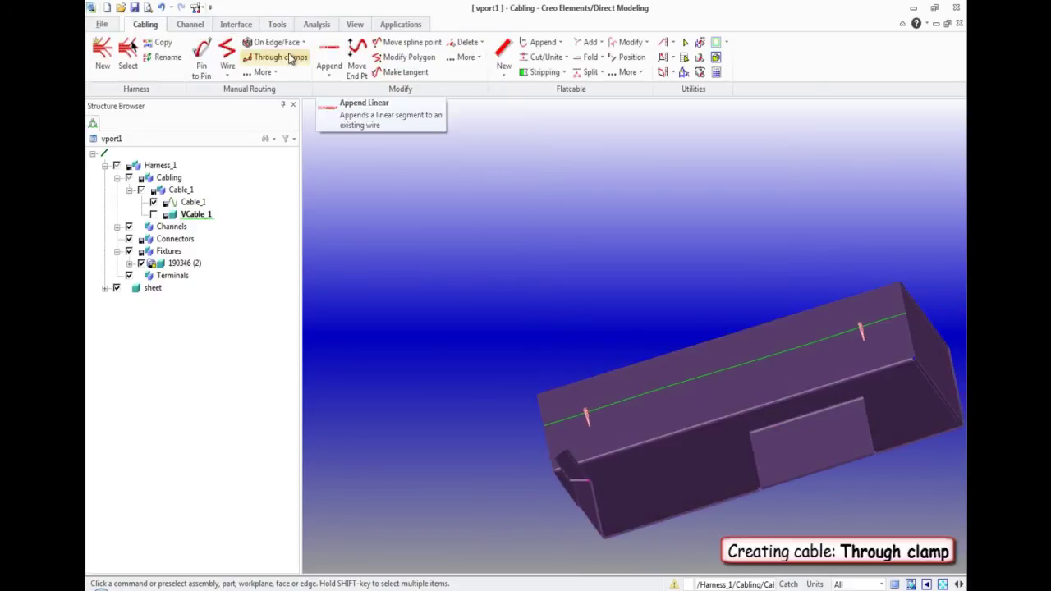
left_click(402, 43)
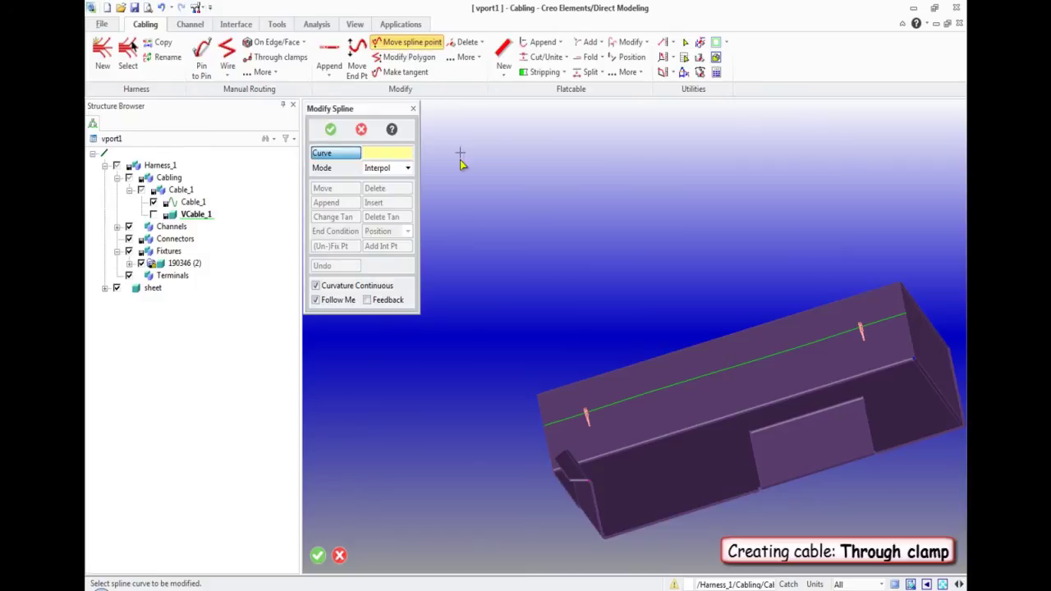
left_click(724, 374)
left_click(333, 217)
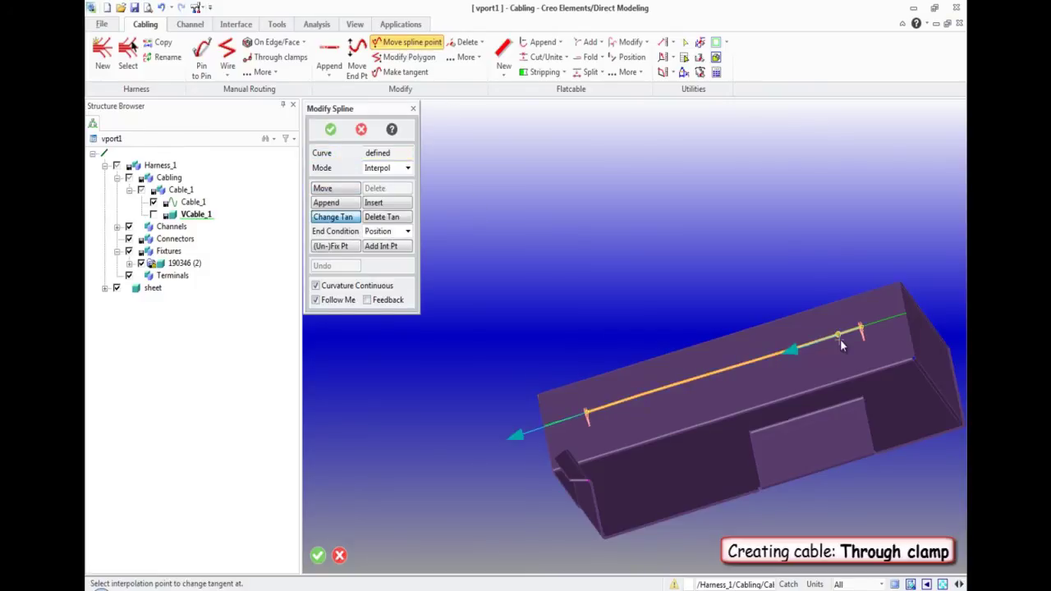
scroll(855, 344, "up", 6)
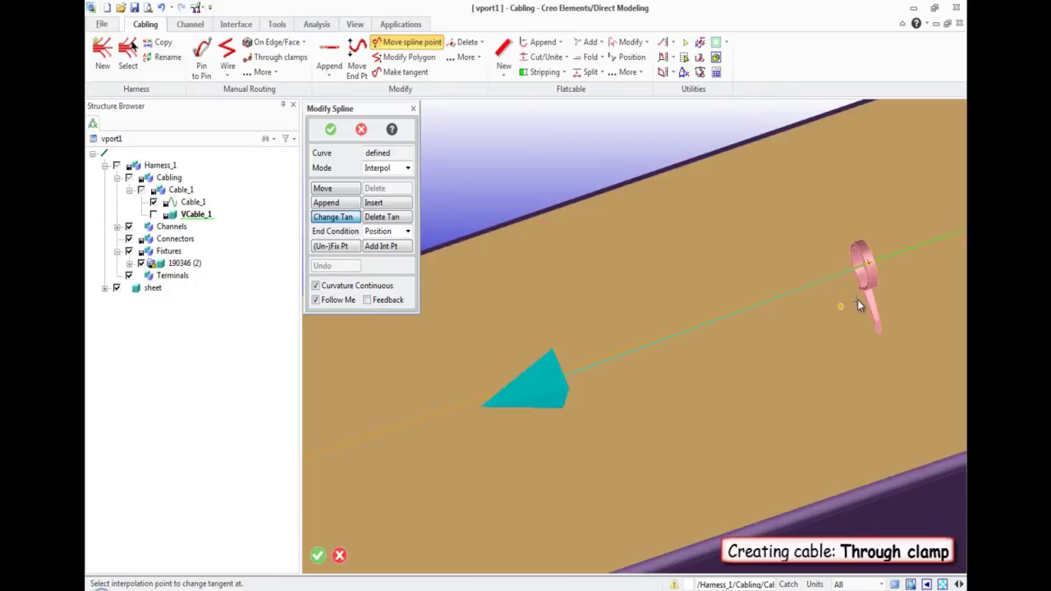
left_click(858, 275)
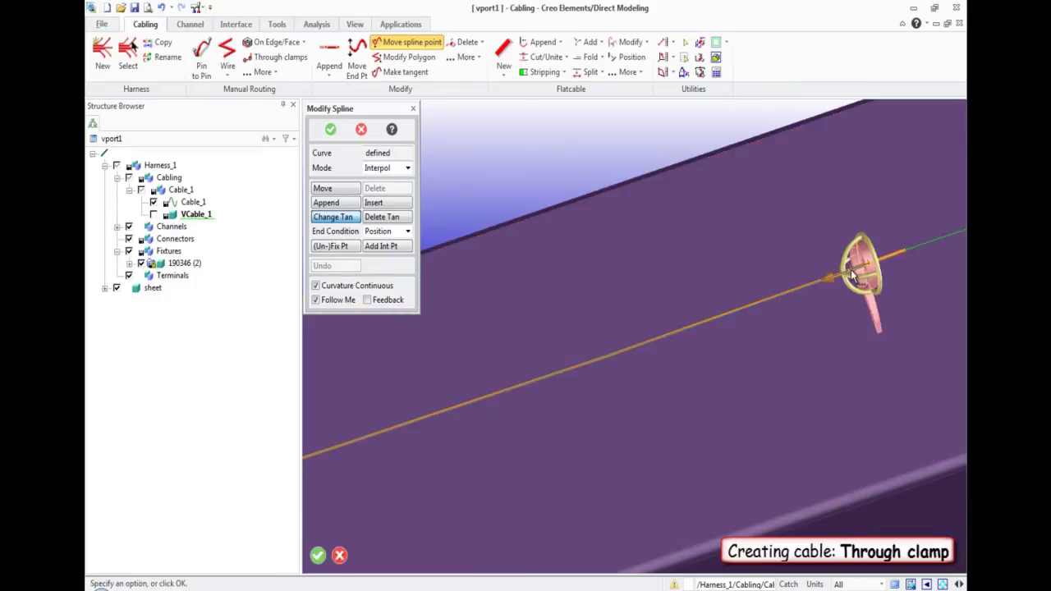
Define the new tangent direction at the clamp by two points and apply the edit.
right_click(852, 277)
left_click(882, 327)
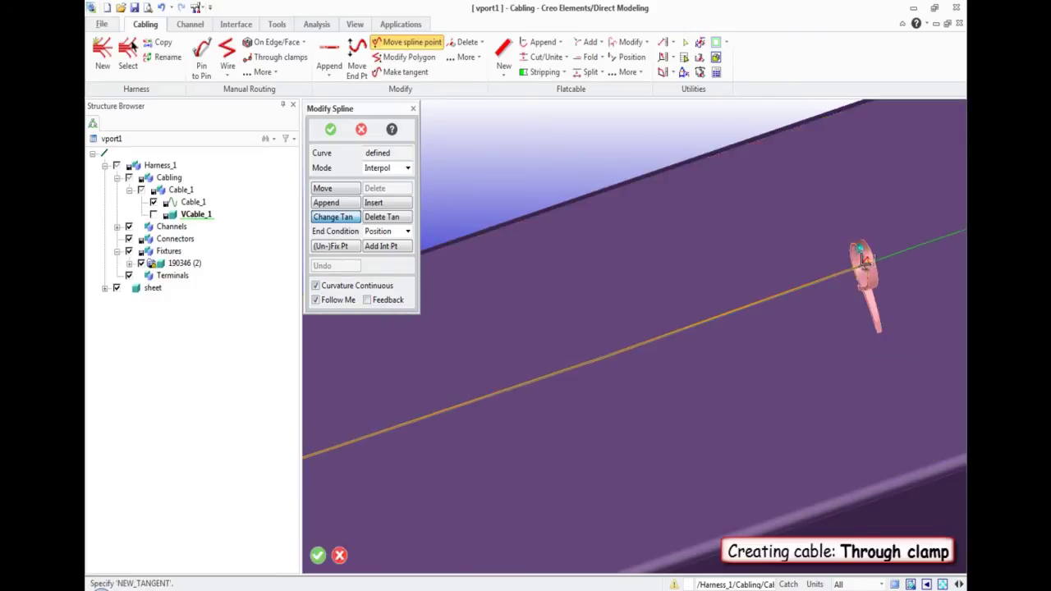
right_click(764, 251)
left_click(805, 330)
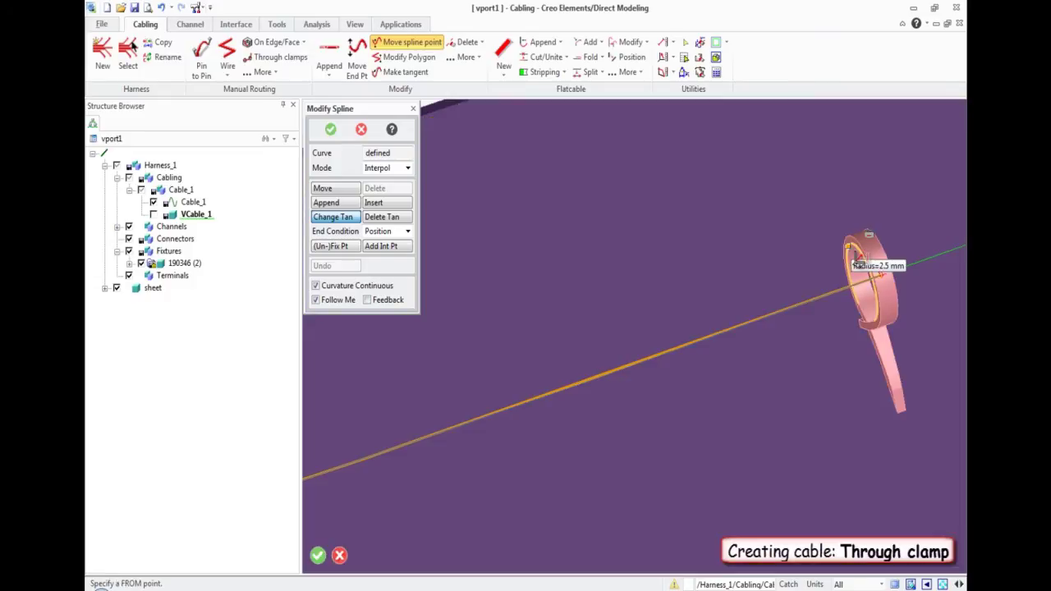
left_click(858, 261)
scroll(854, 271, "down", 5)
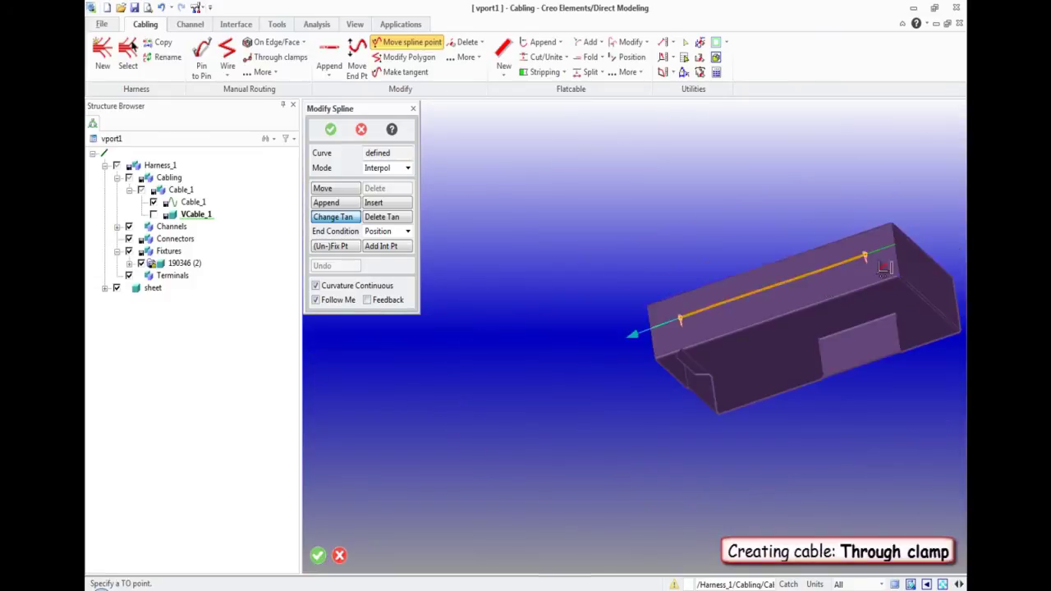
scroll(831, 288, "up", 10)
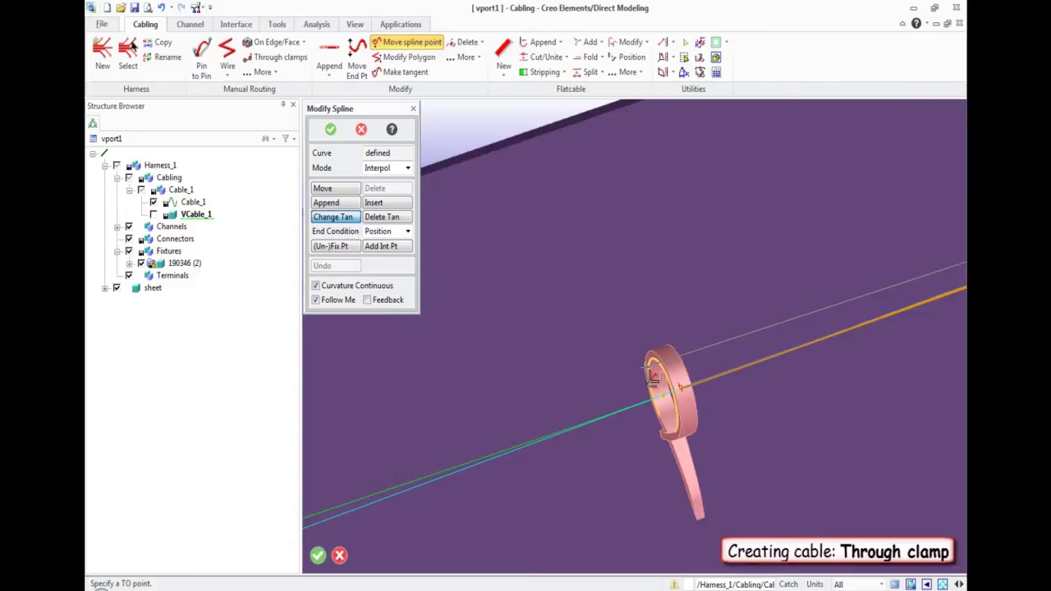
left_click(650, 375)
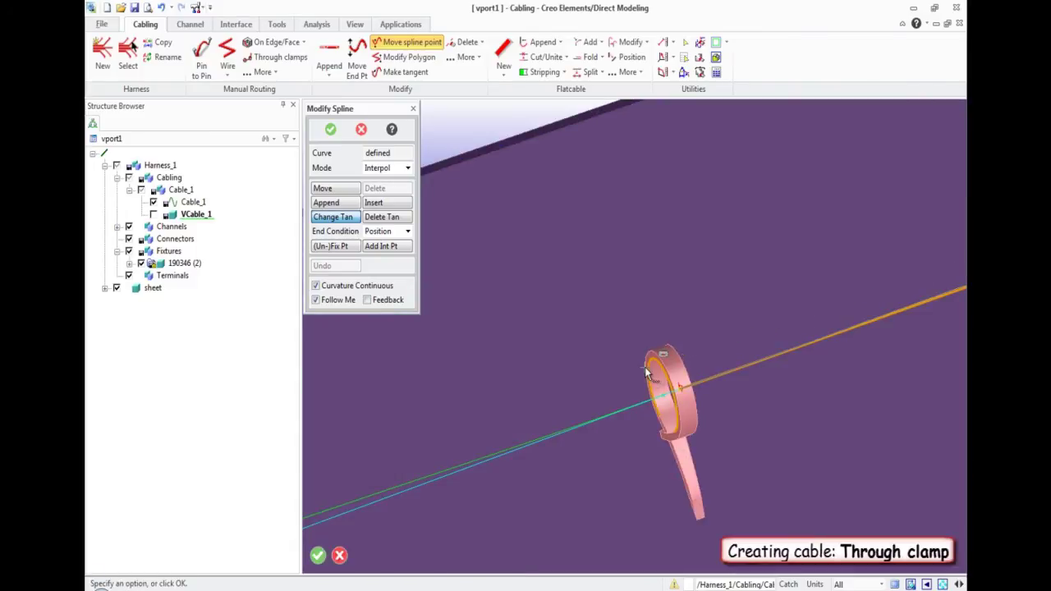
left_click(334, 133)
scroll(402, 340, "down", 5)
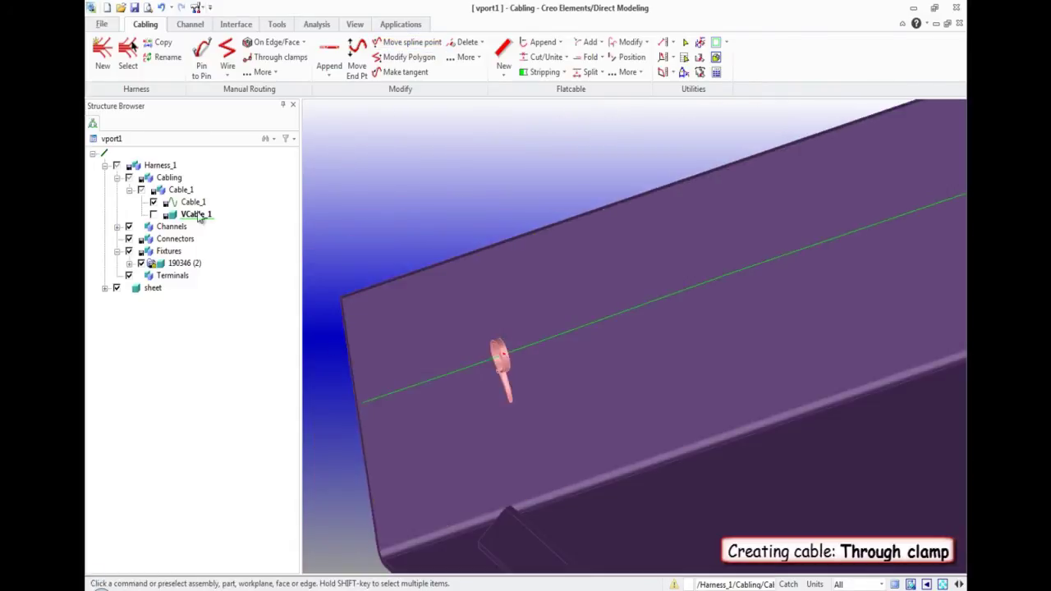
Delete the outdated VCable_1 and regenerate the solid cable for all wires.
right_click(200, 219)
left_click(240, 275)
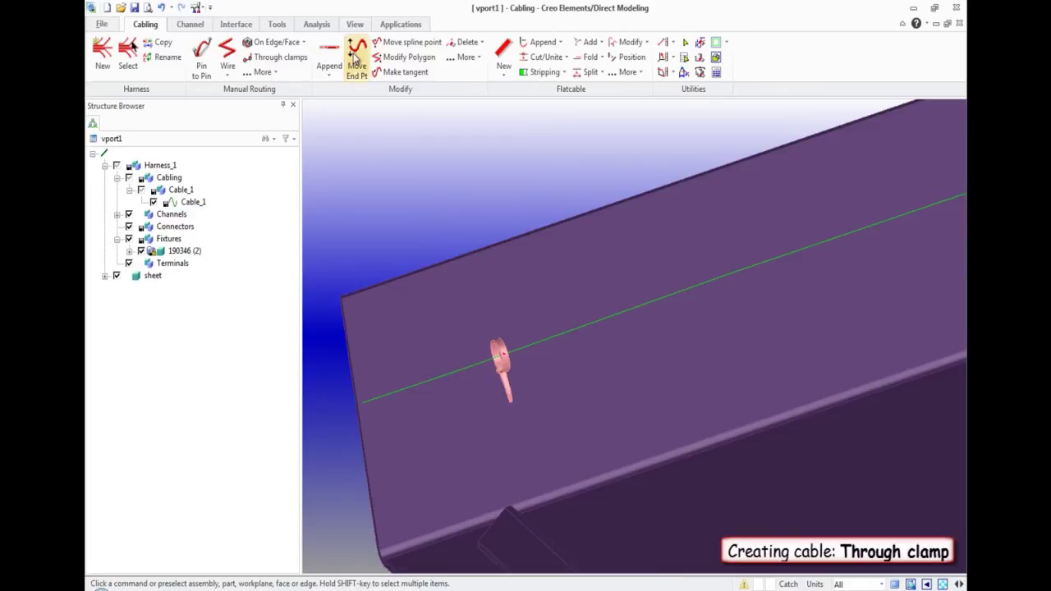
left_click(277, 24)
left_click(336, 56)
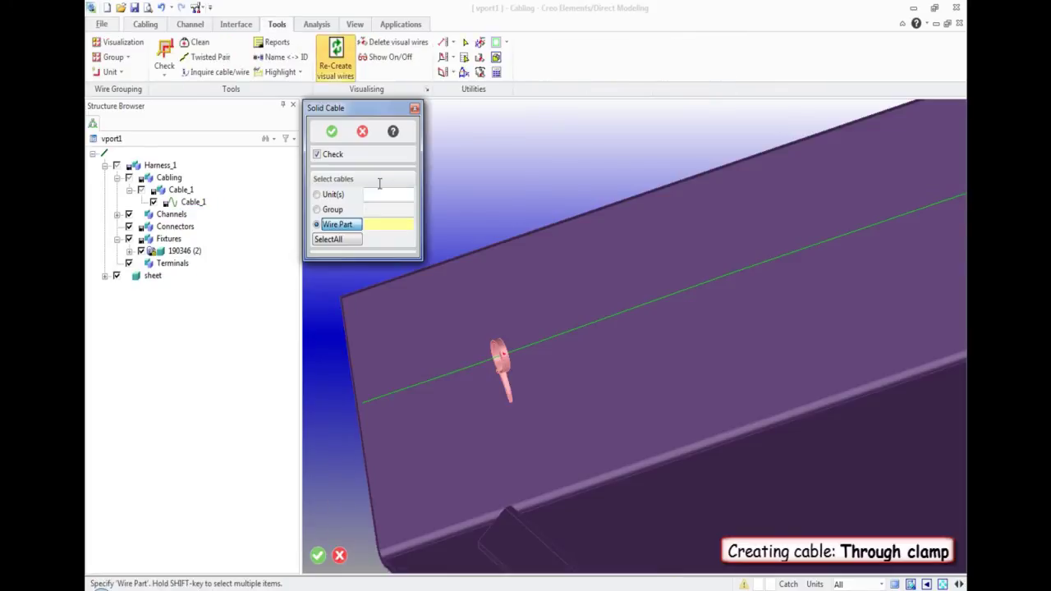
left_click(340, 242)
left_click(332, 132)
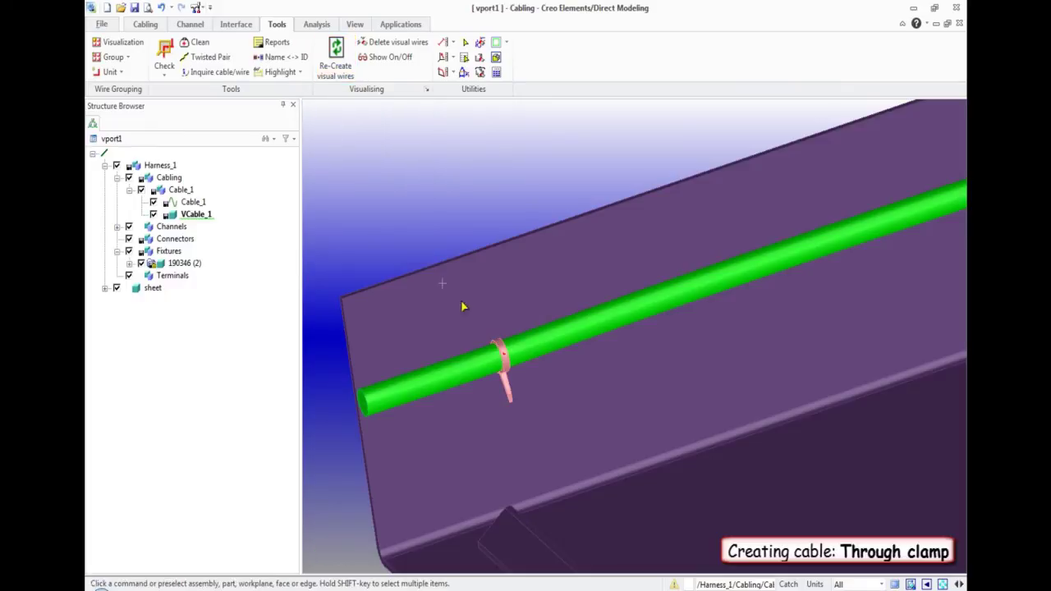
middle_click_drag(493, 353, 727, 379)
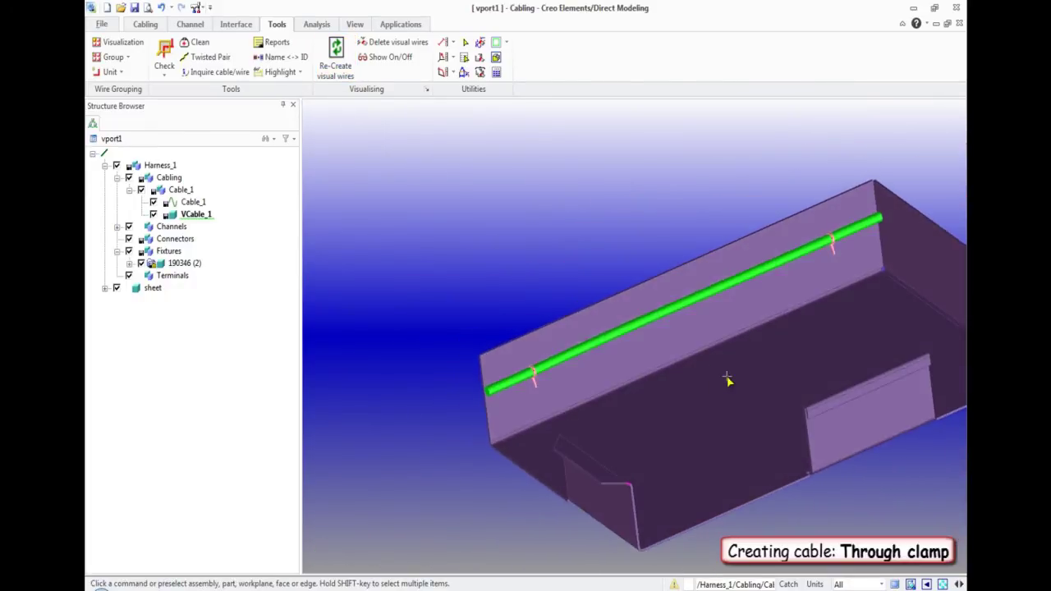
left_click(145, 23)
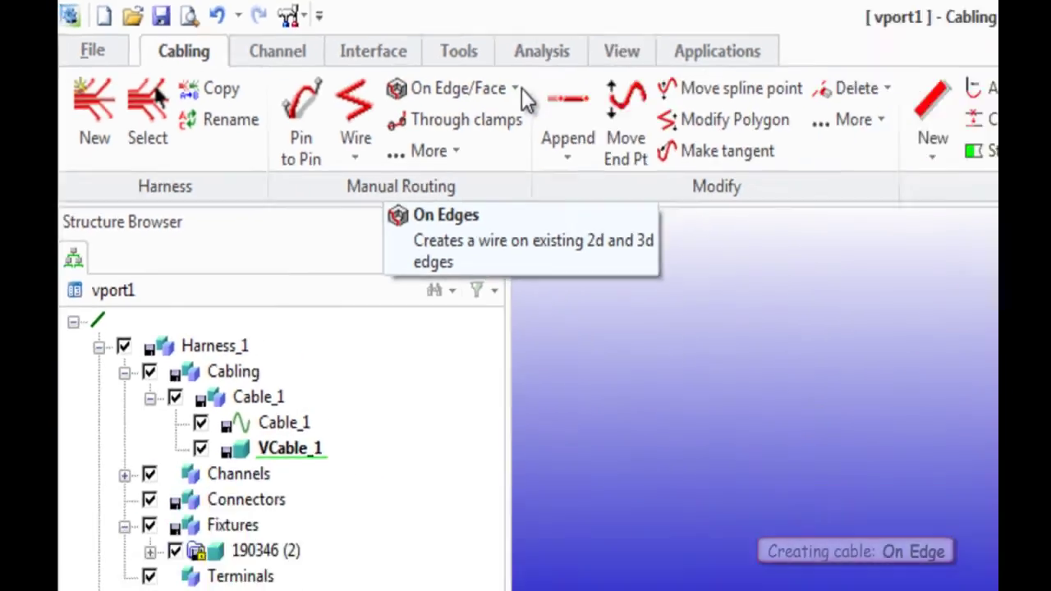
Start an On Edge cable, Cable_2, along the tray wall's lower linear edge.
left_click(612, 134)
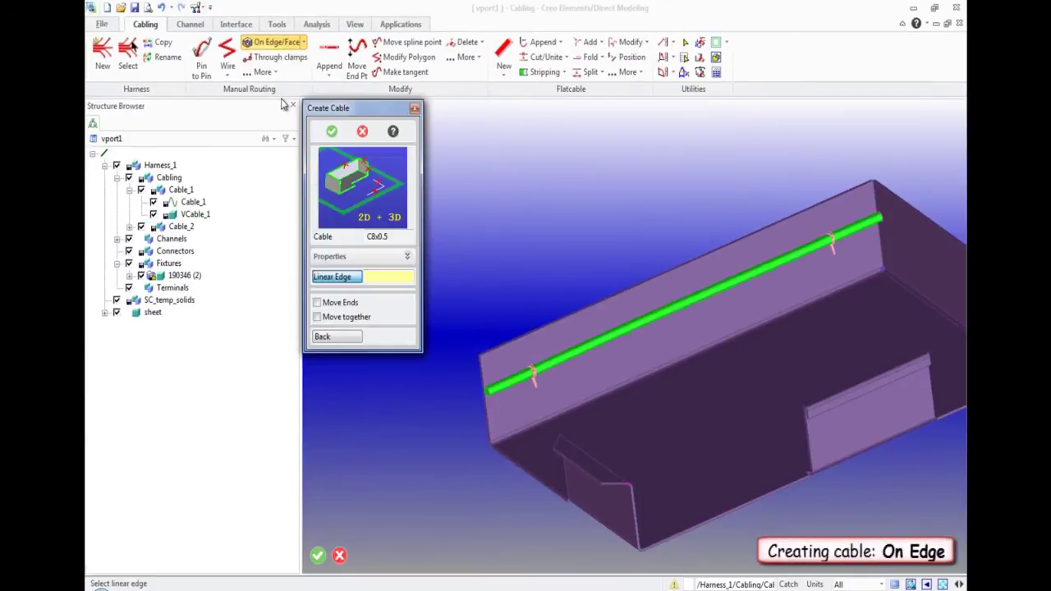
scroll(518, 484, "up", 6)
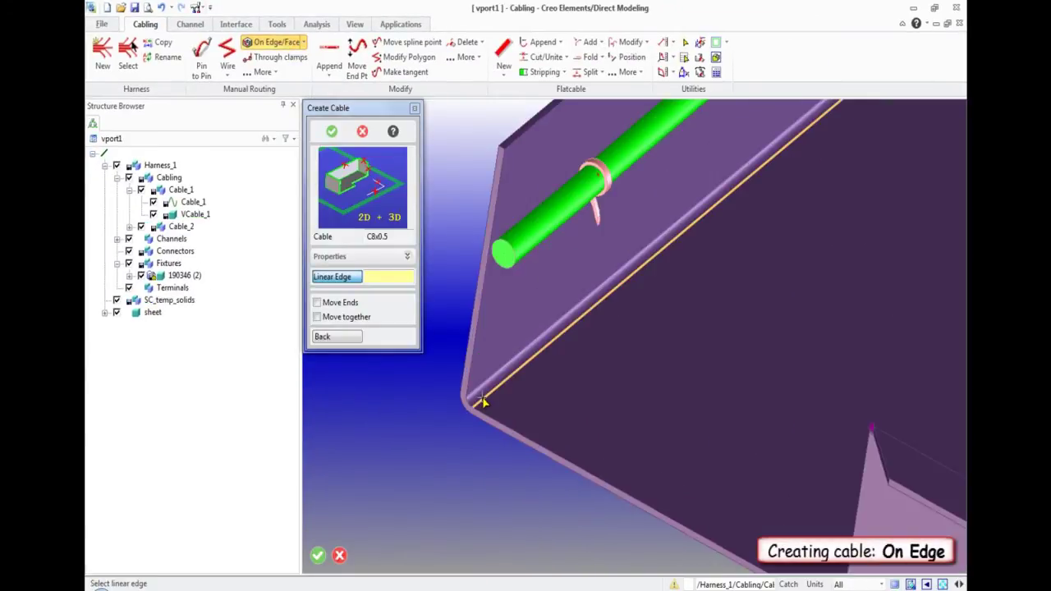
left_click(484, 402)
middle_click_drag(502, 421, 528, 412)
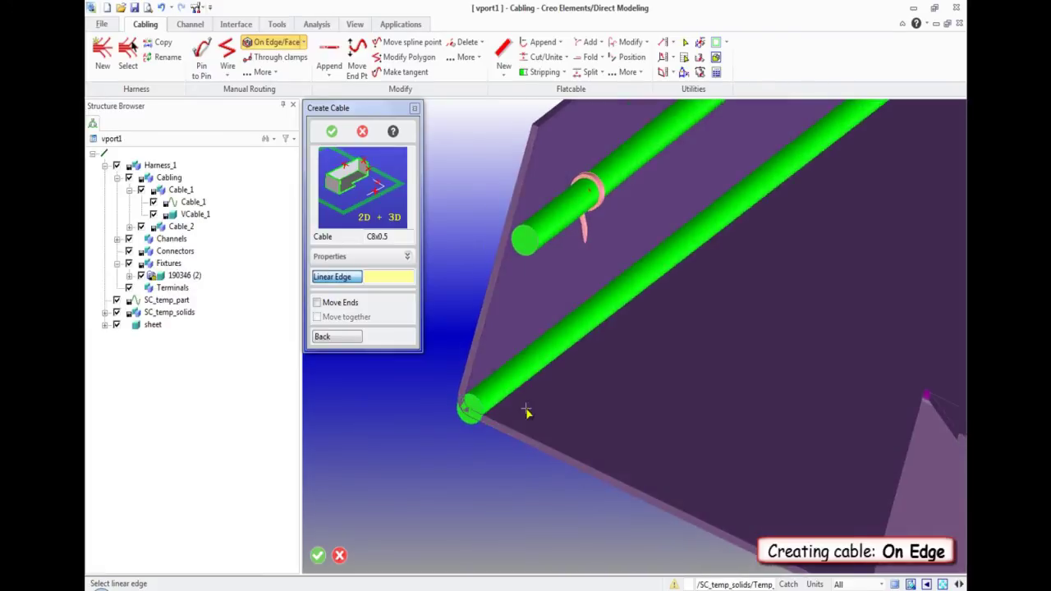
Let both cable ends move together and set the cable diameter to 5.
left_click(318, 303)
left_click(318, 318)
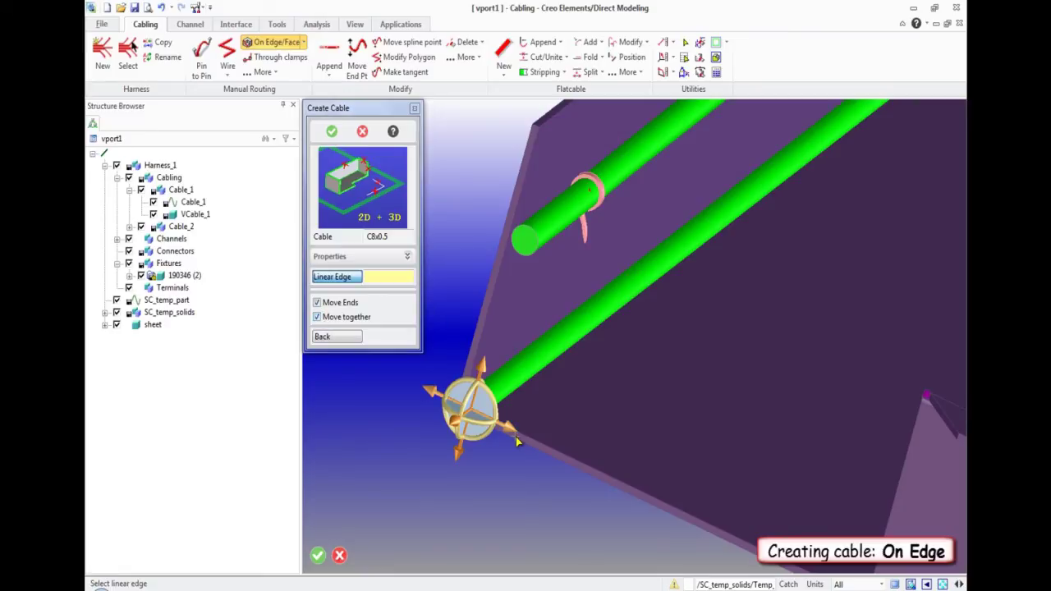
left_click(407, 257)
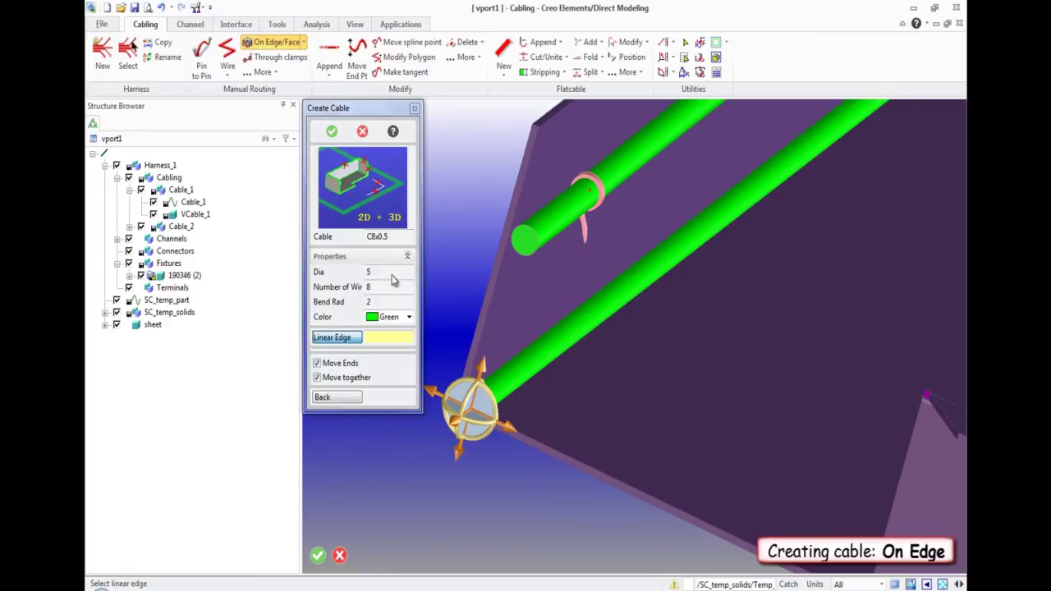
left_click(387, 271)
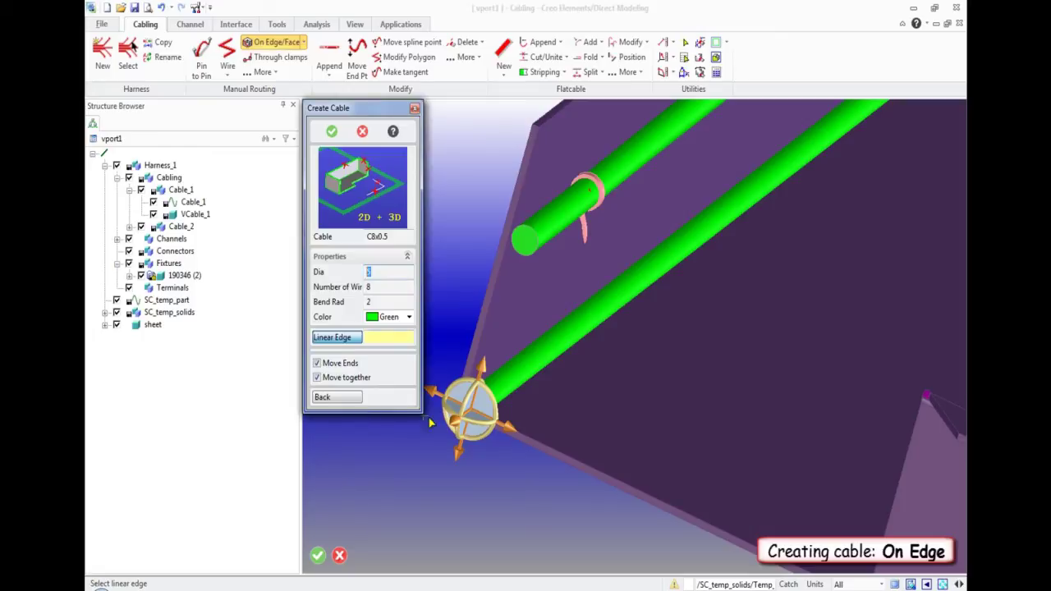
Offset Cable_2 by 2.5 from the tray's long edge and finish the edge cable.
left_click(509, 431)
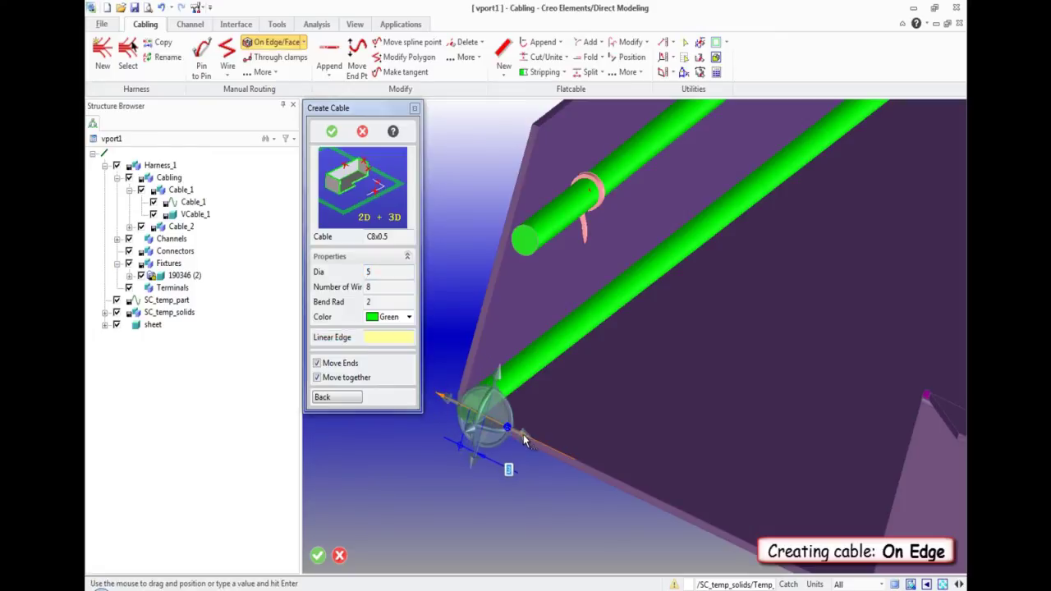
type("2.5")
key("Return")
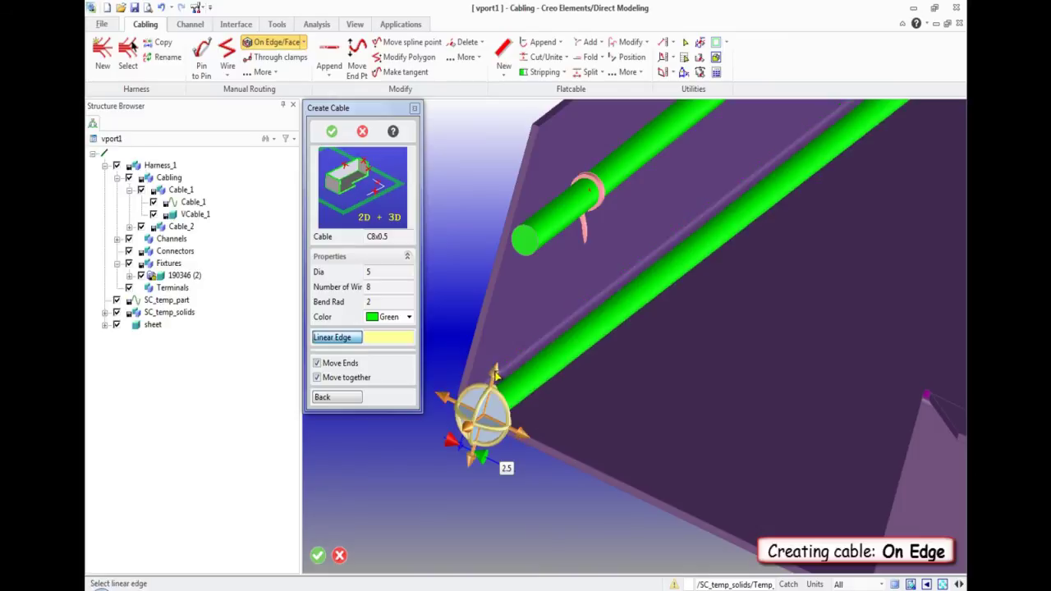
left_click(497, 355)
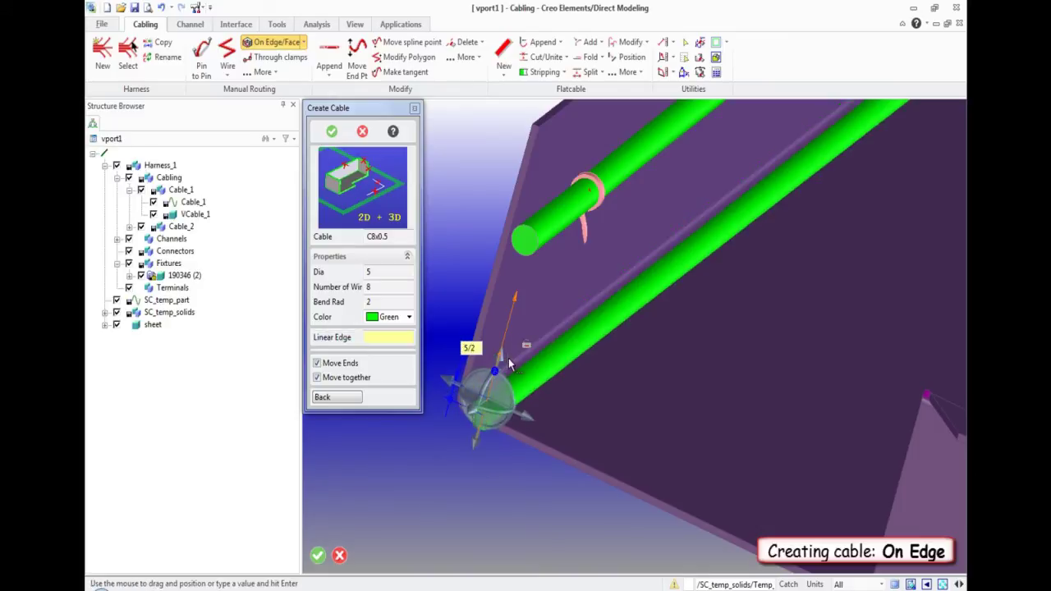
type("5/2")
key("Return")
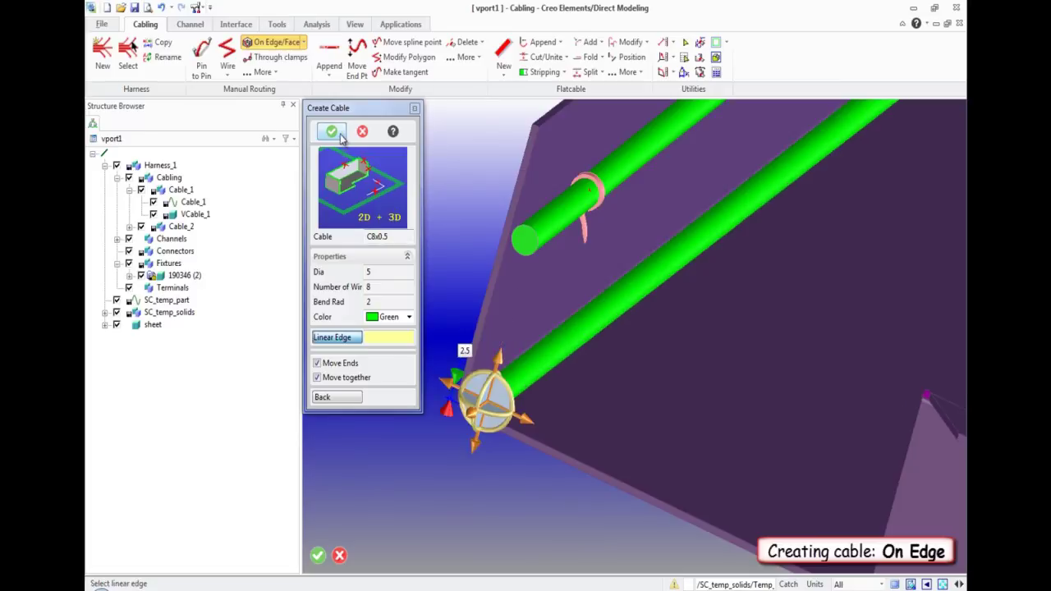
key("Escape")
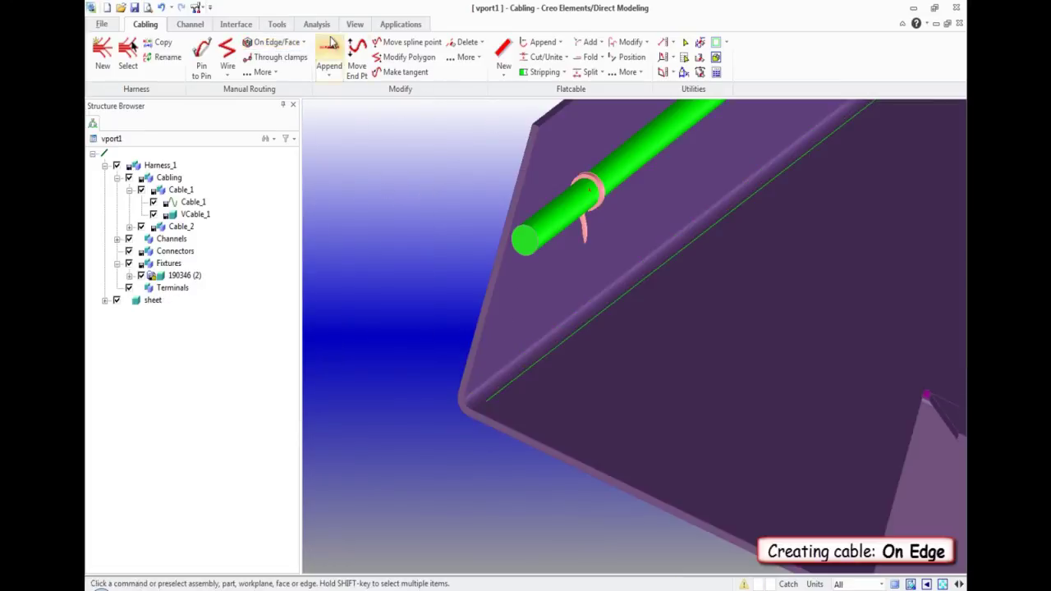
Convert Cable_2's edge wire into a thick green solid cable with Re-Create visual wires.
left_click(277, 24)
left_click(336, 64)
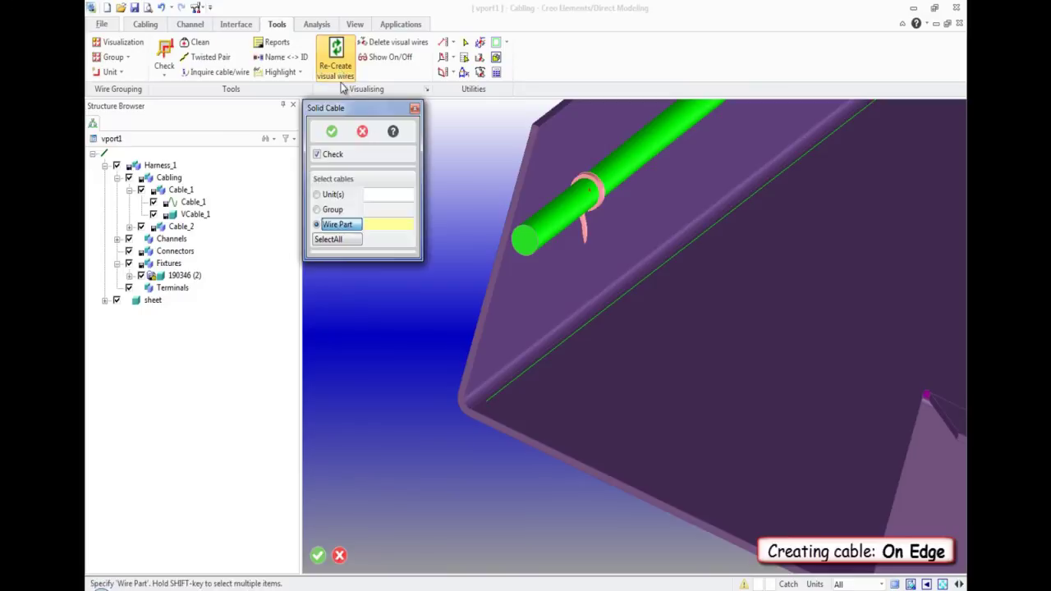
left_click(536, 360)
middle_click_drag(594, 444, 704, 482)
scroll(790, 441, "up", 3)
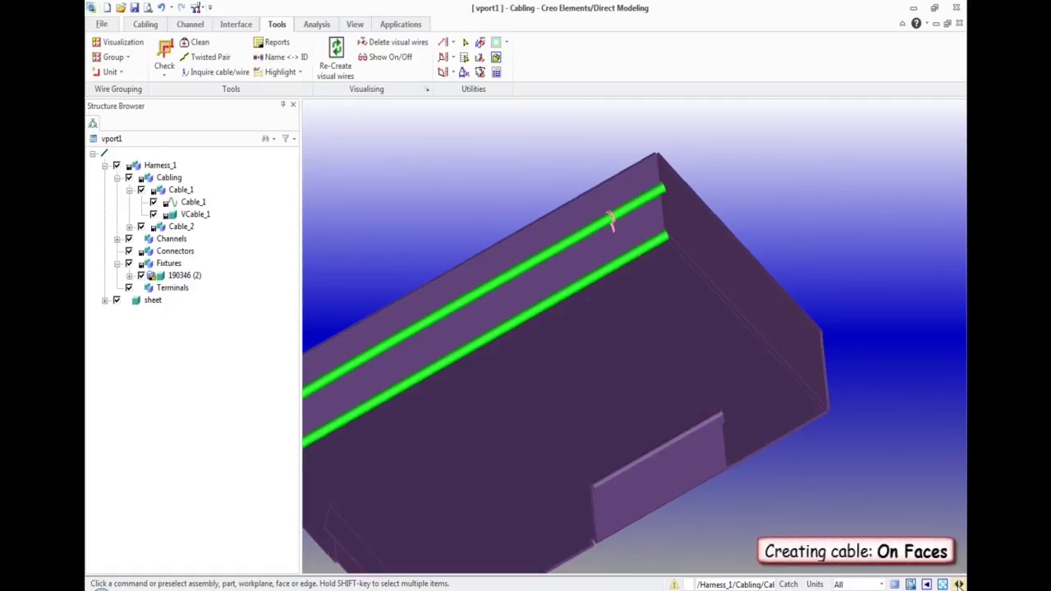
Create workplane w1 on the tray's top face using Workplane On Face.
left_click(959, 584)
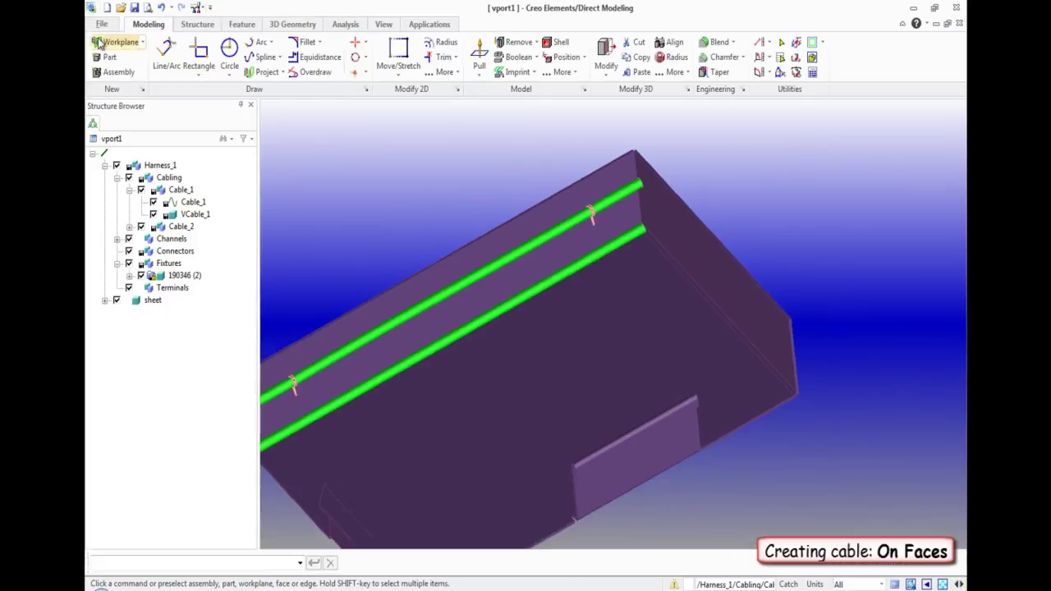
left_click(143, 42)
left_click(106, 89)
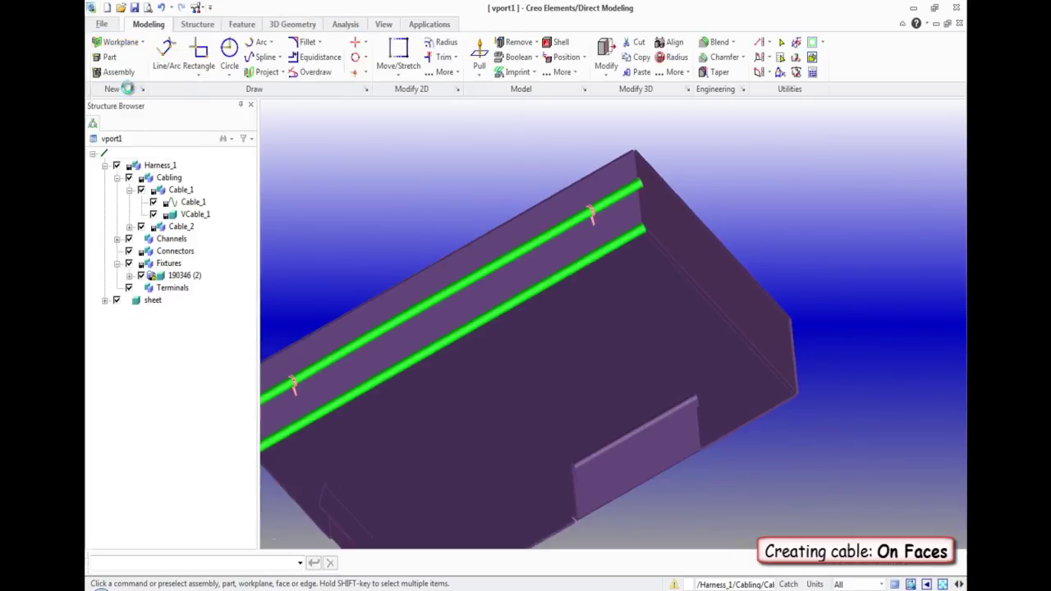
left_click(424, 295)
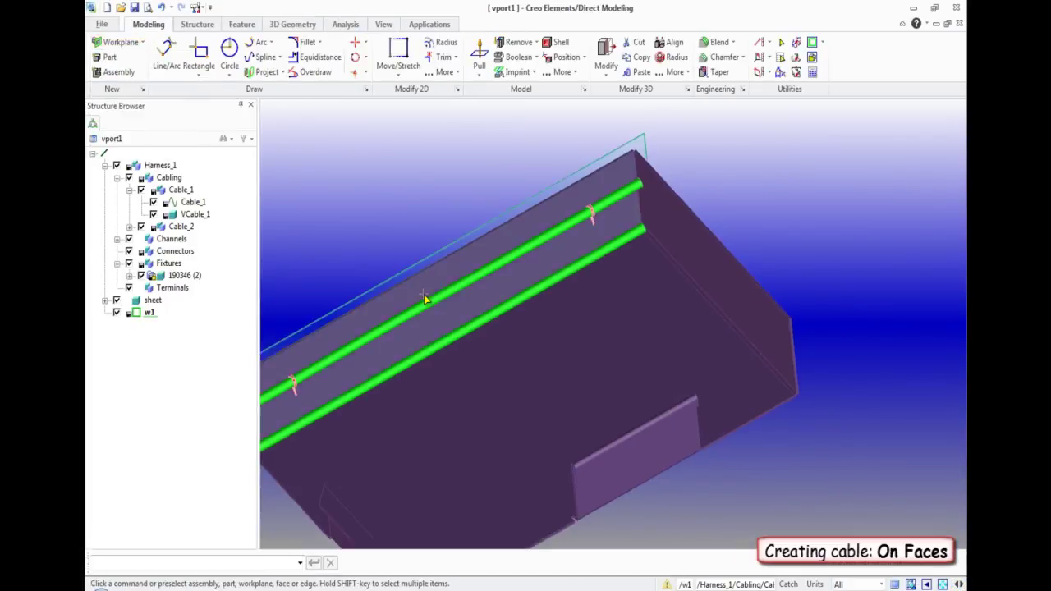
Reposition workplane w1 with Dyn Pos so it stands across the tray interior.
left_click(565, 60)
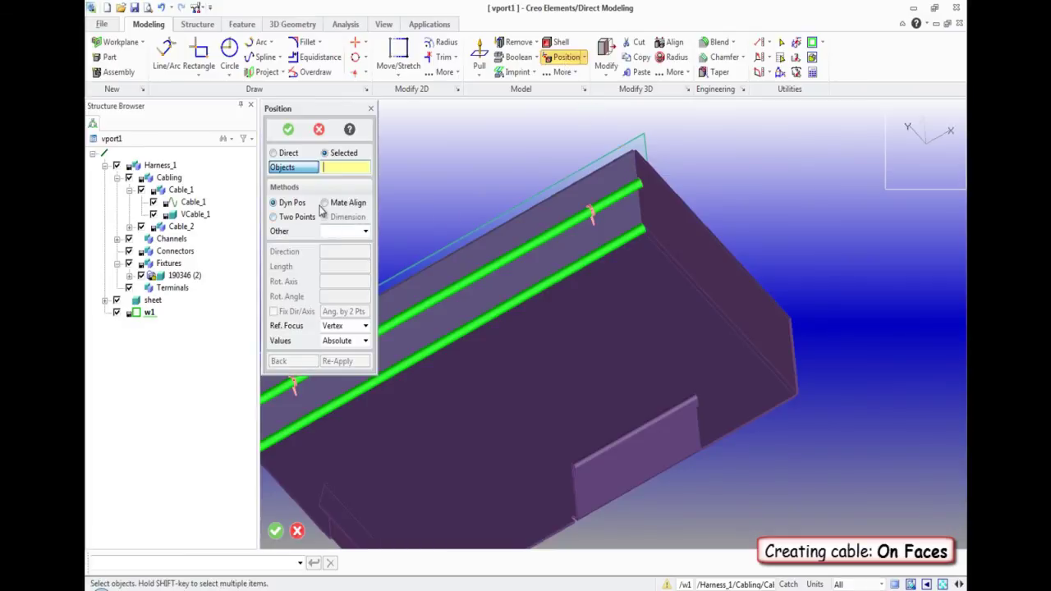
left_click(638, 146)
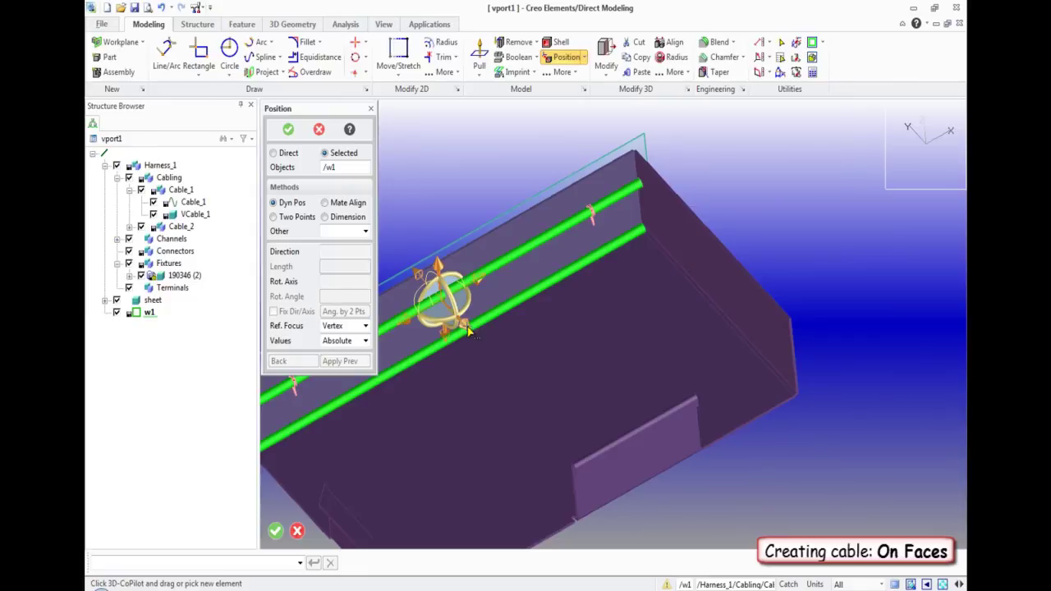
left_click_drag(466, 325, 528, 419)
left_click(291, 135)
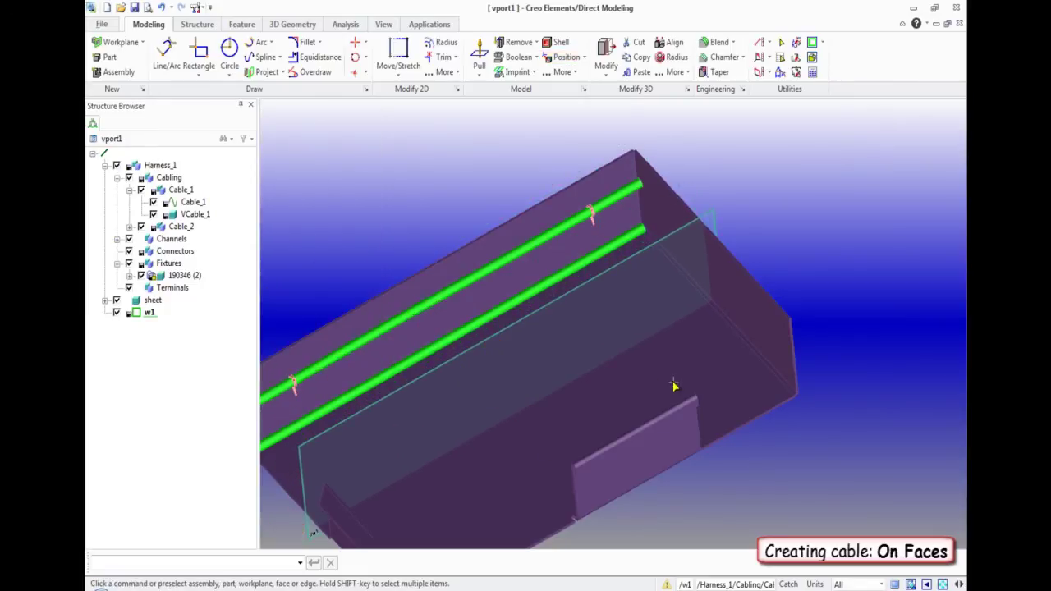
mouse_move(669, 383)
middle_mouse_down()
mouse_move(634, 375)
mouse_move(667, 376)
middle_mouse_up()
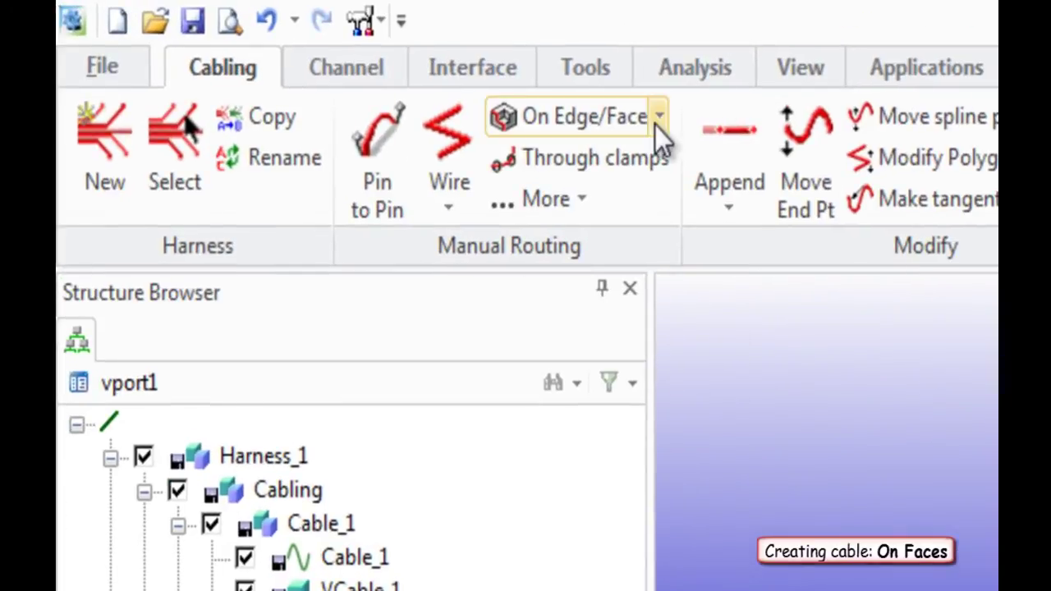
Start an On Faces cable and set workplane w1 as its path plane.
left_click(655, 123)
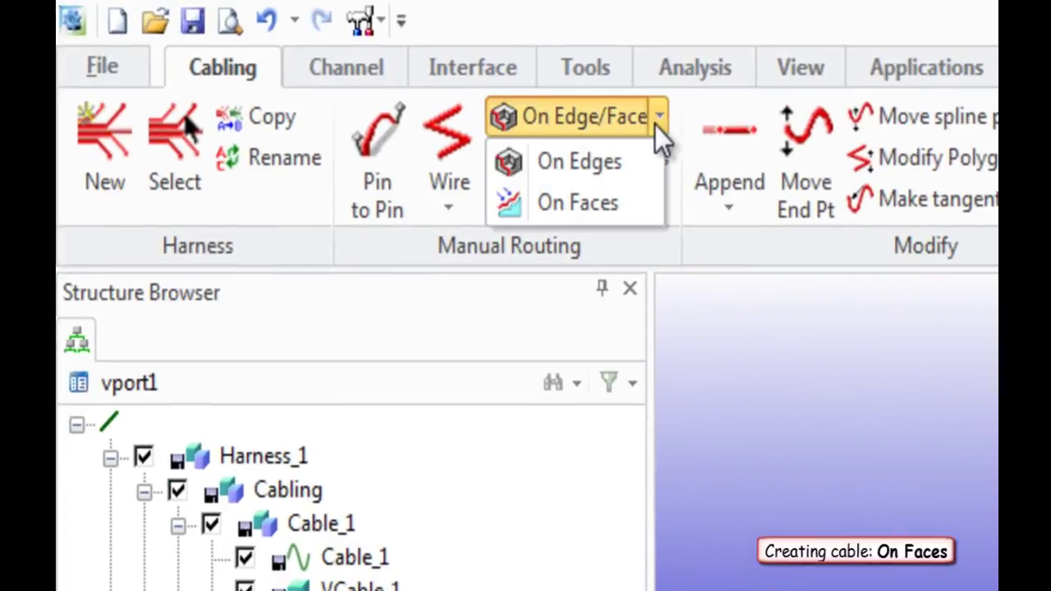
left_click(605, 205)
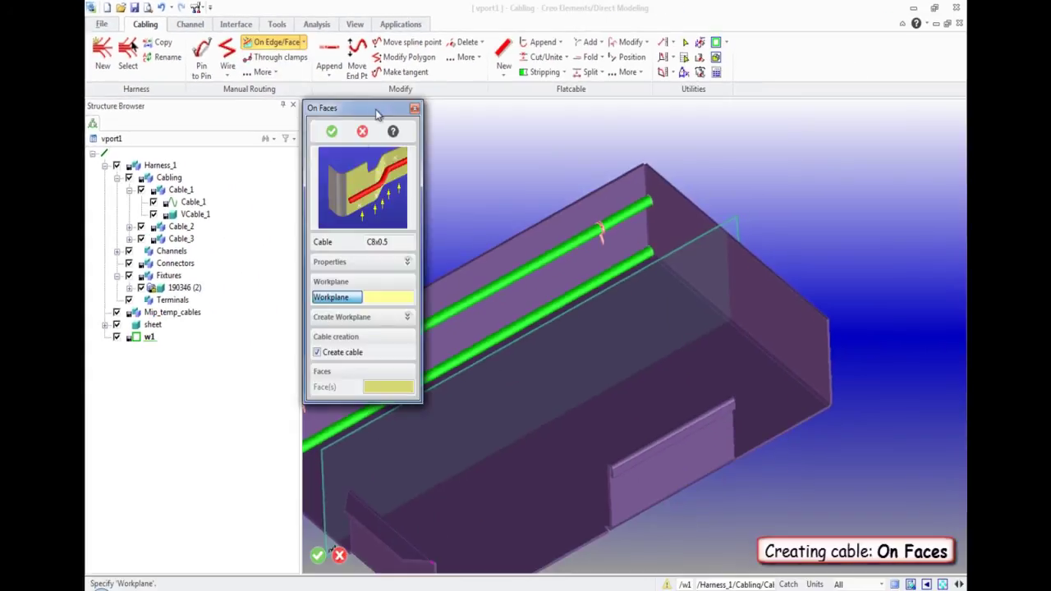
left_click_drag(378, 113, 276, 64)
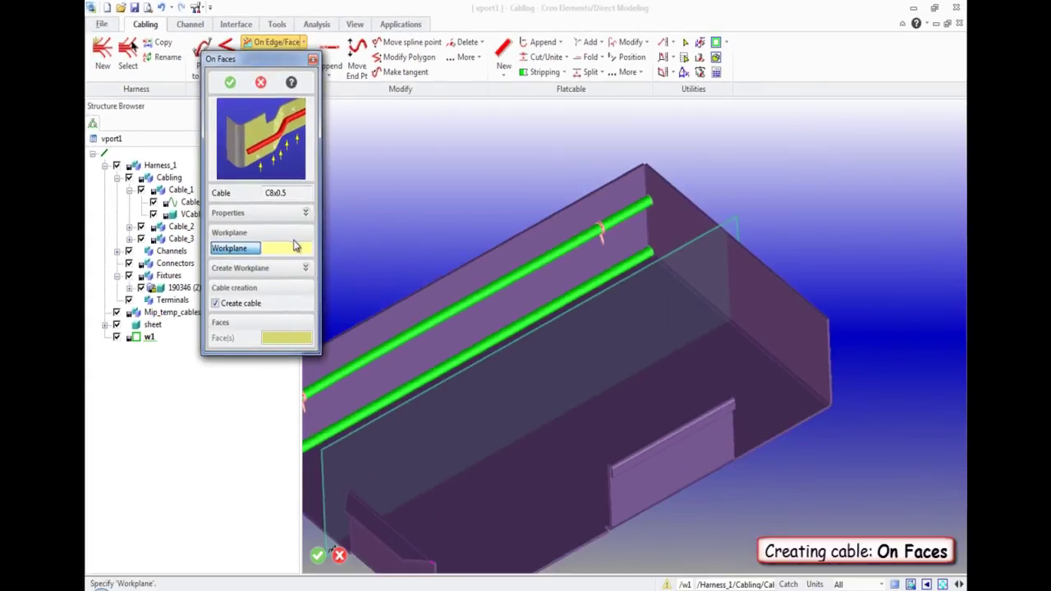
left_click(650, 271)
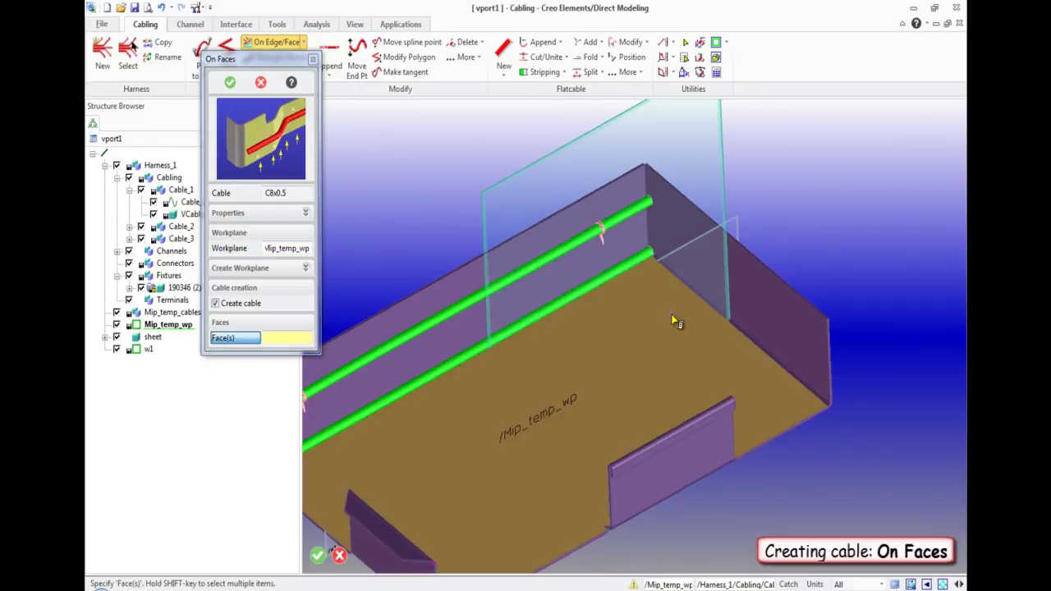
middle_click_drag(686, 315, 705, 308)
left_click(306, 270)
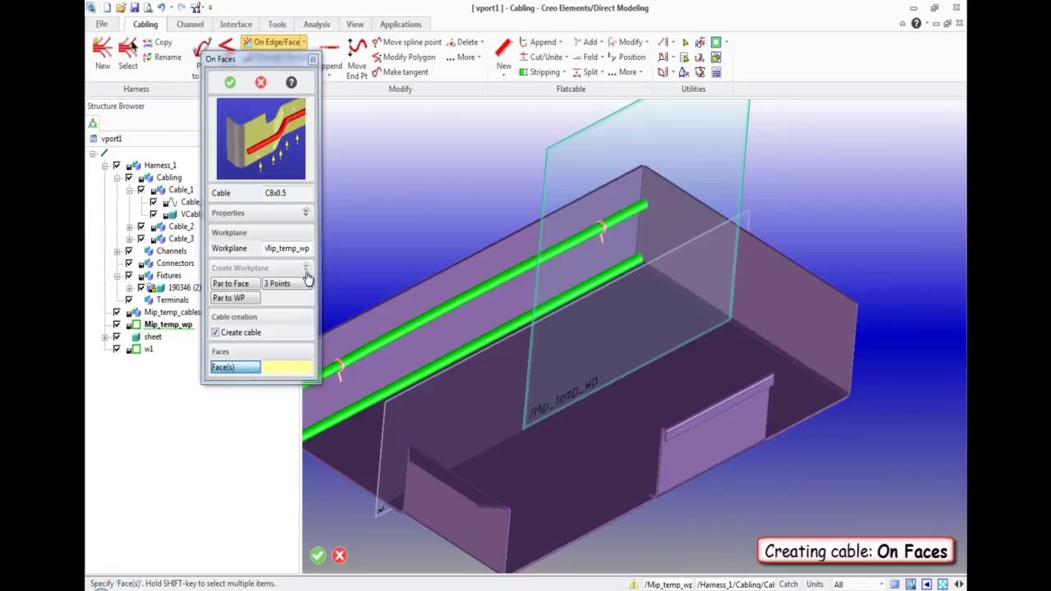
Route the cable over the tray's right side wall and floor, then hide w1.
left_click(758, 283)
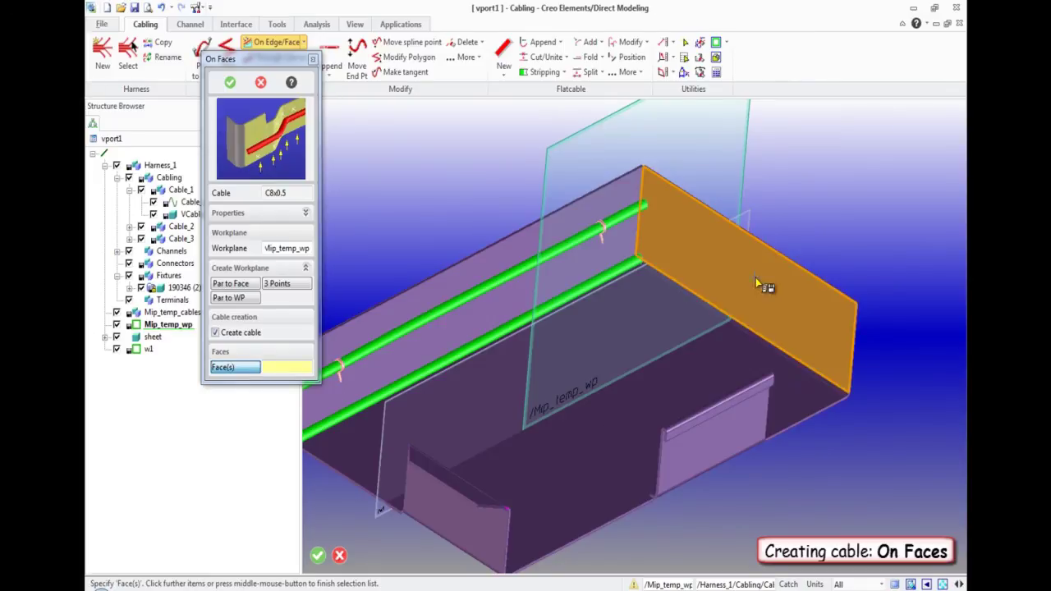
left_click(699, 369)
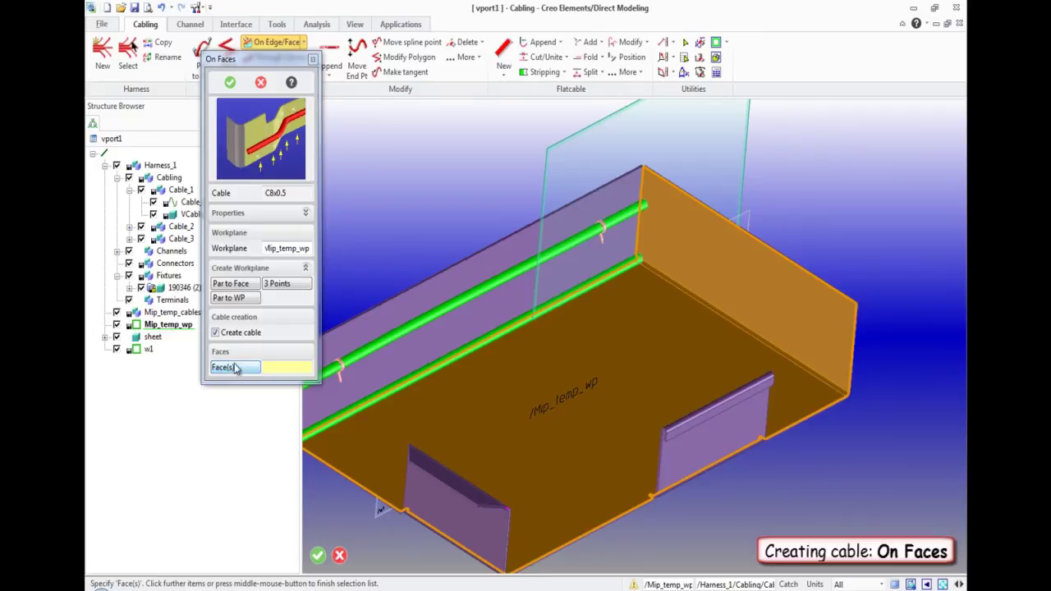
left_click(234, 368)
left_click(238, 252)
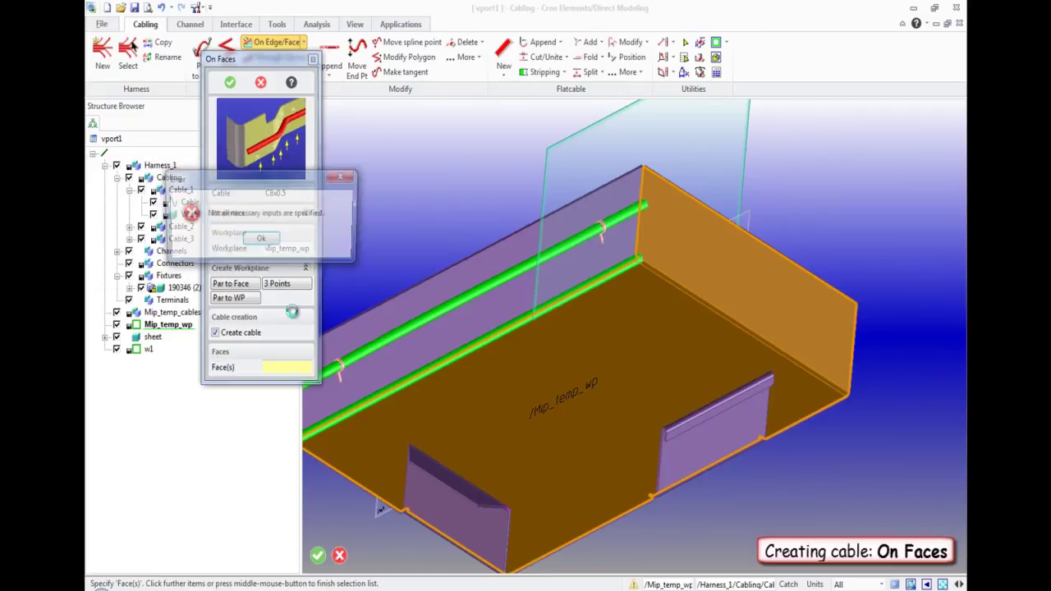
left_click(261, 240)
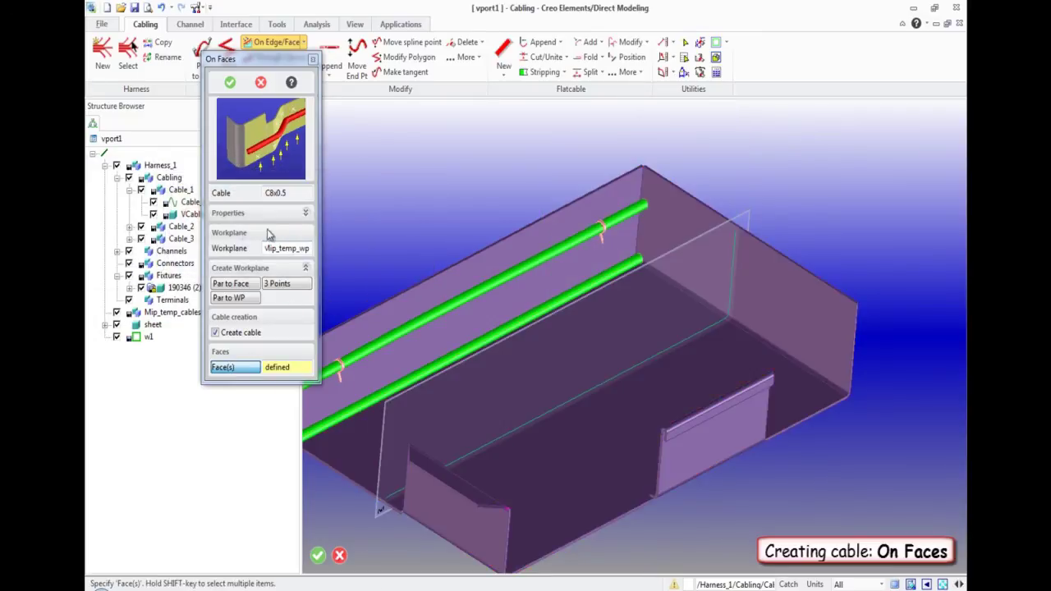
left_click(231, 83)
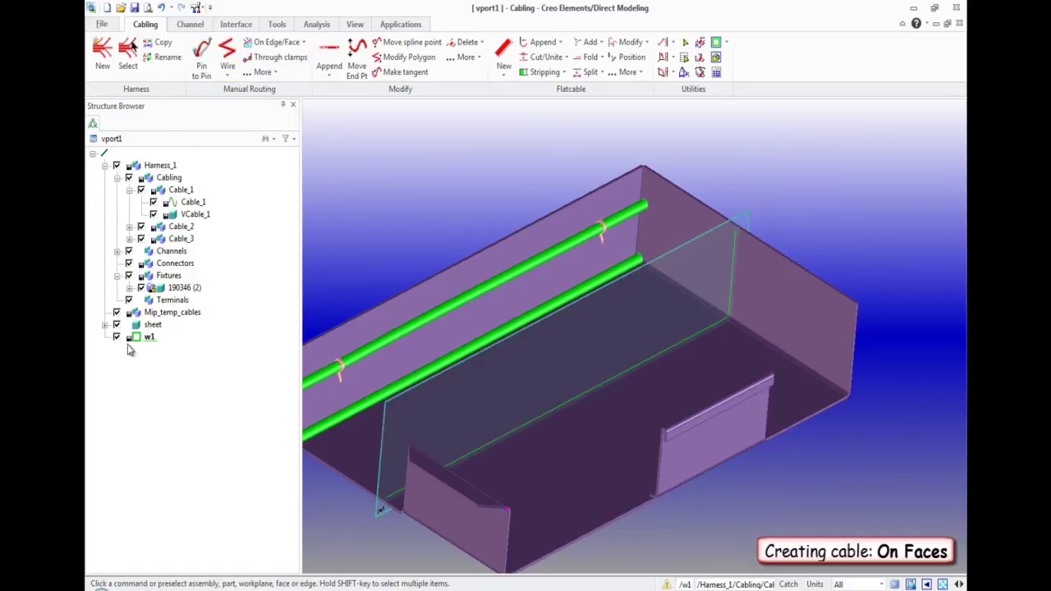
left_click(117, 337)
Make the on-faces wire into solid green Cable_3, accepting the 0.1 mm radius reduction.
middle_click_drag(544, 413, 474, 382)
left_click(277, 24)
left_click(335, 59)
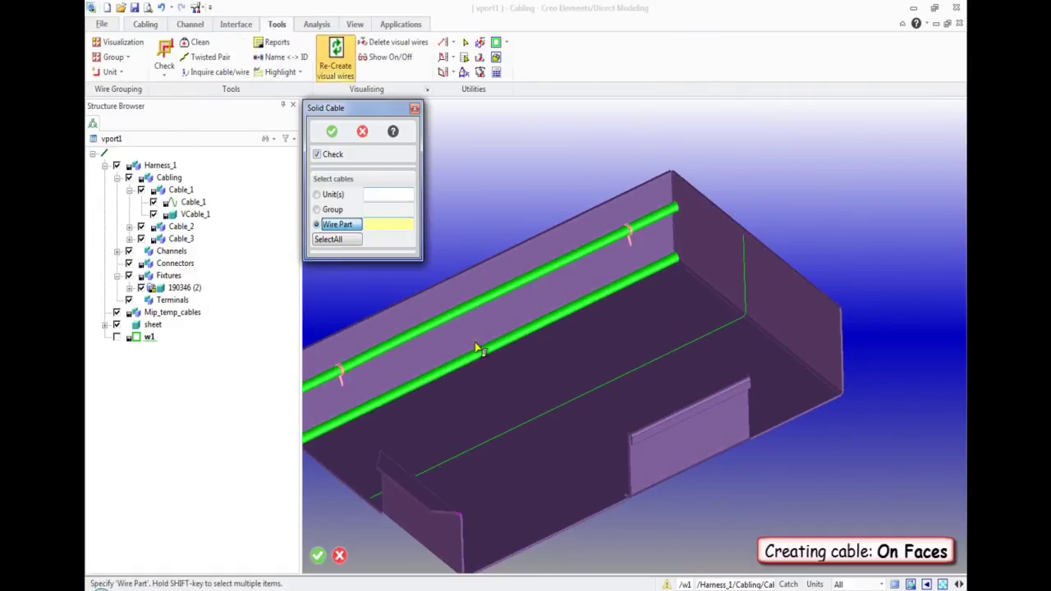
left_click(525, 417)
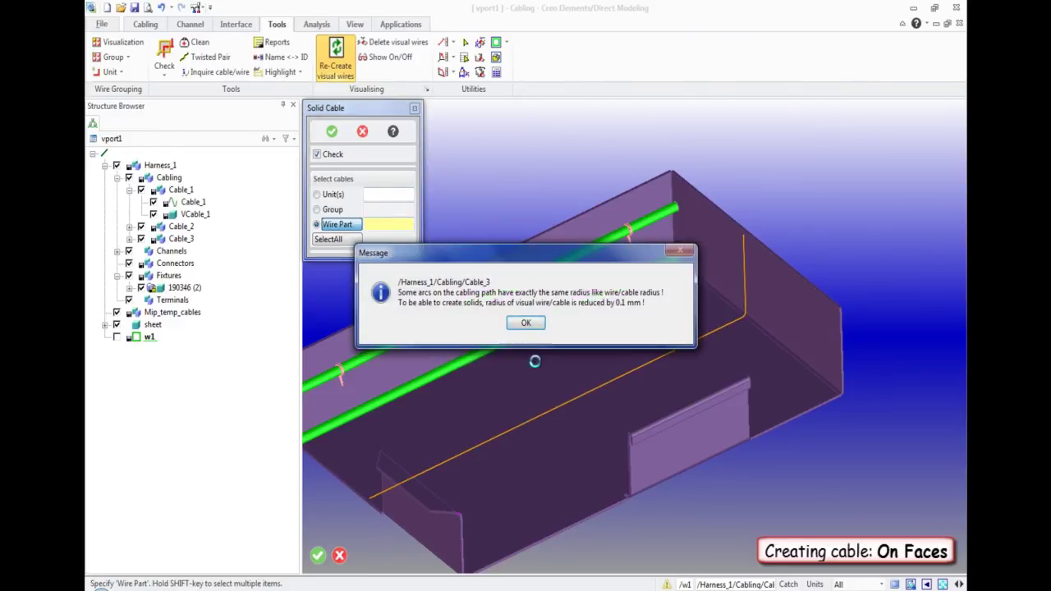
left_click(527, 324)
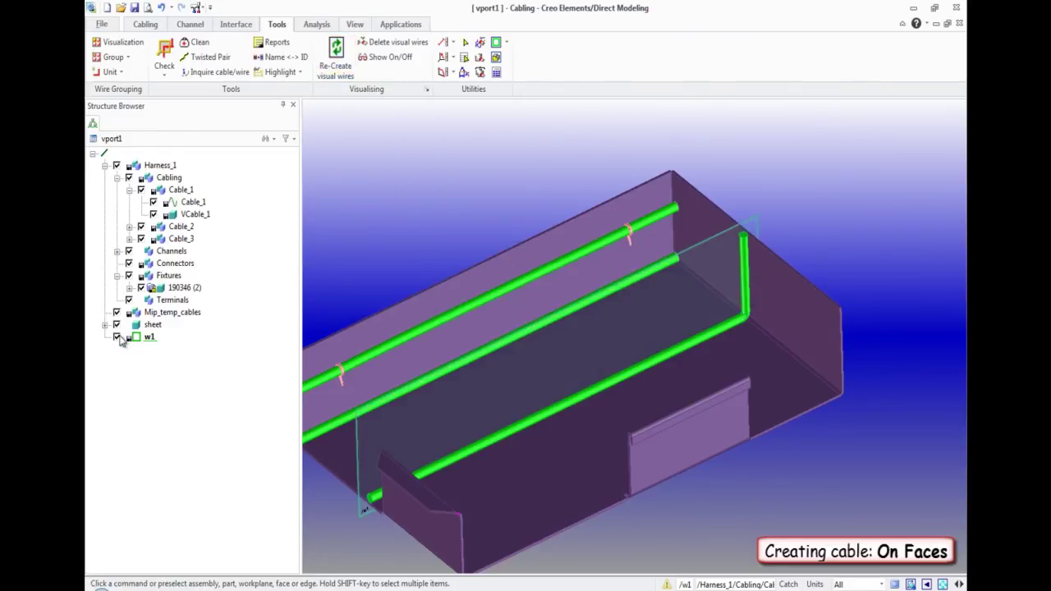